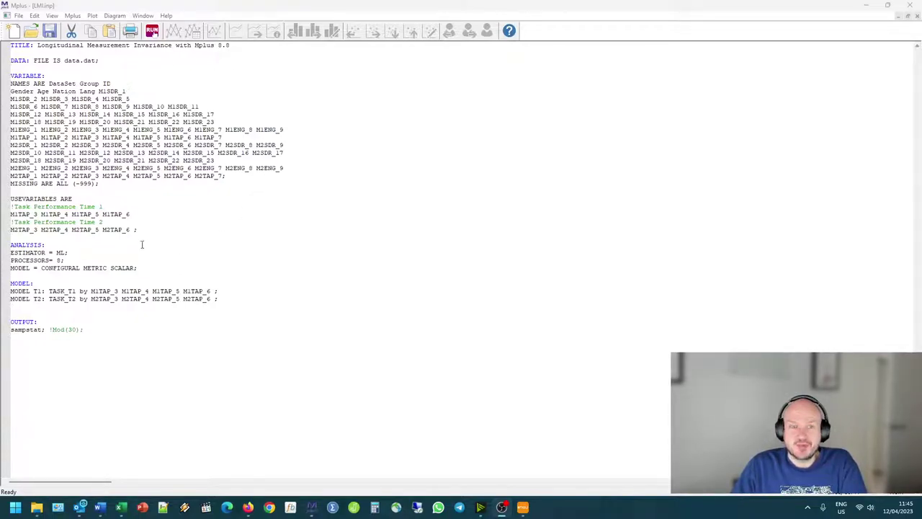
- Highlight the input file's DATA, VARIABLE, missing-value, Time 1 items and ANALYSIS lines, including MODEL = CONFIGURAL METRIC SCALAR
left_click_drag(148, 266, 69, 267)
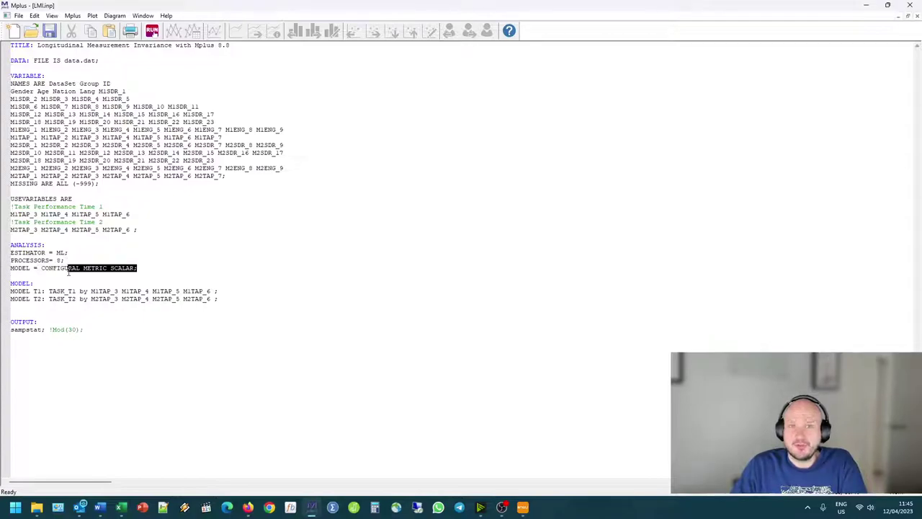
key("End")
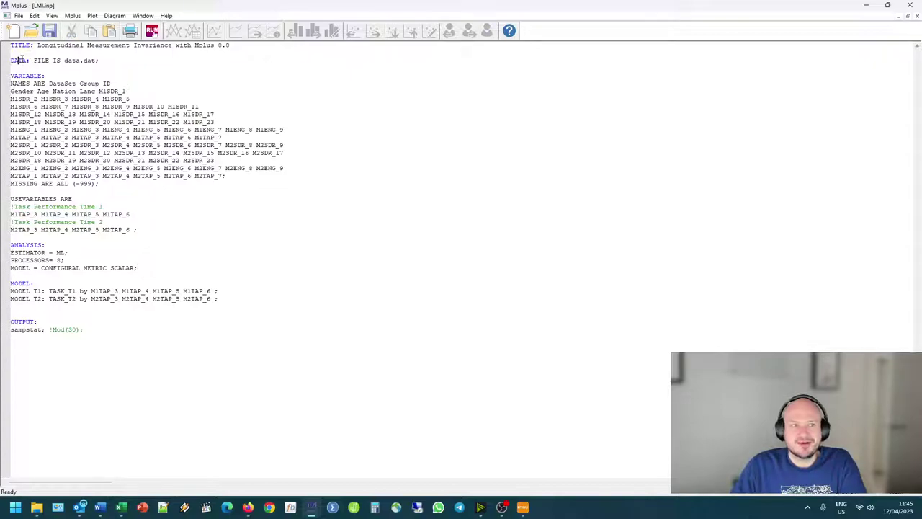
left_click_drag(19, 61, 125, 60)
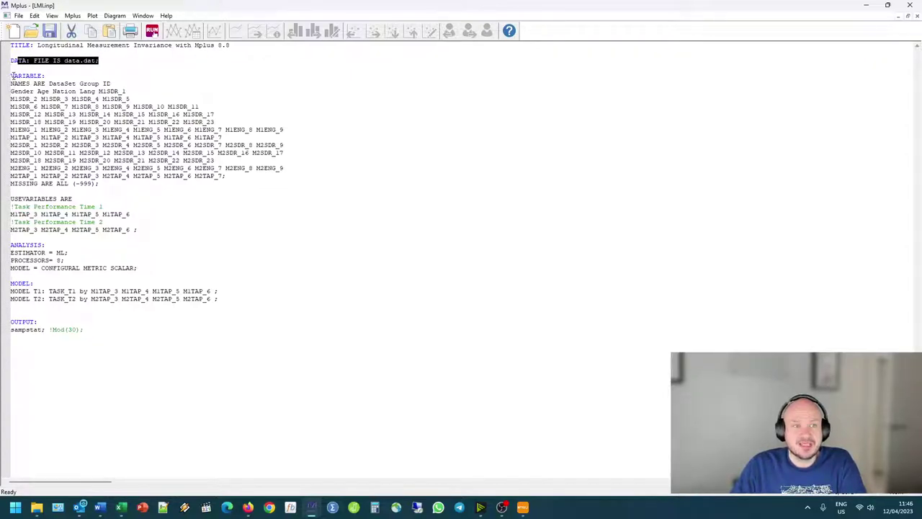
left_click_drag(11, 75, 192, 176)
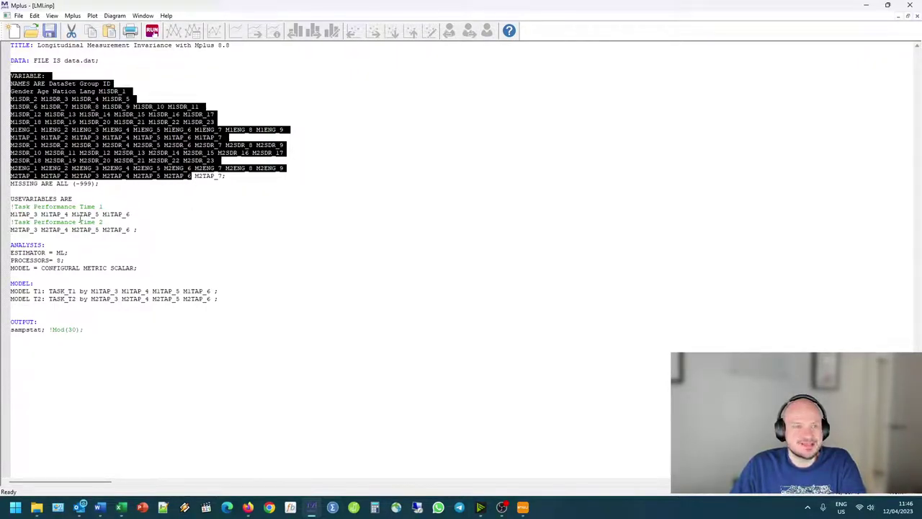
left_click_drag(99, 184, 7, 184)
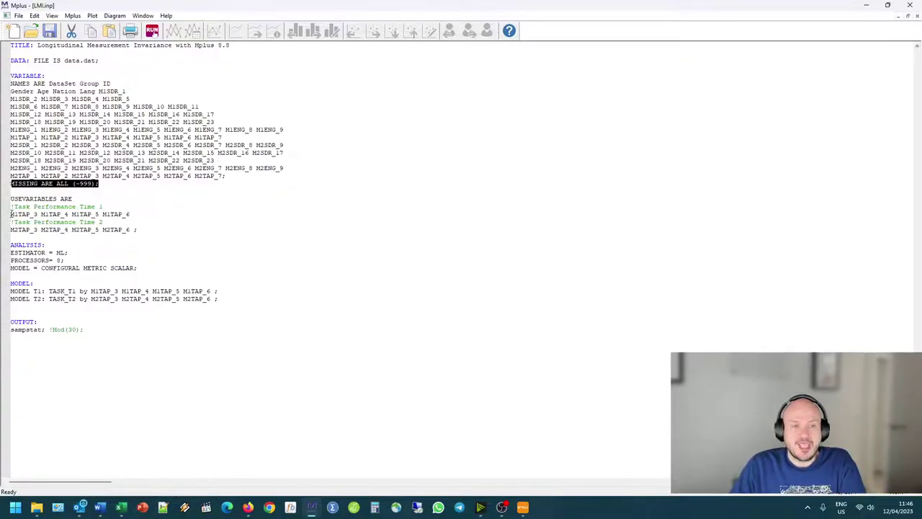
left_click_drag(11, 214, 139, 216)
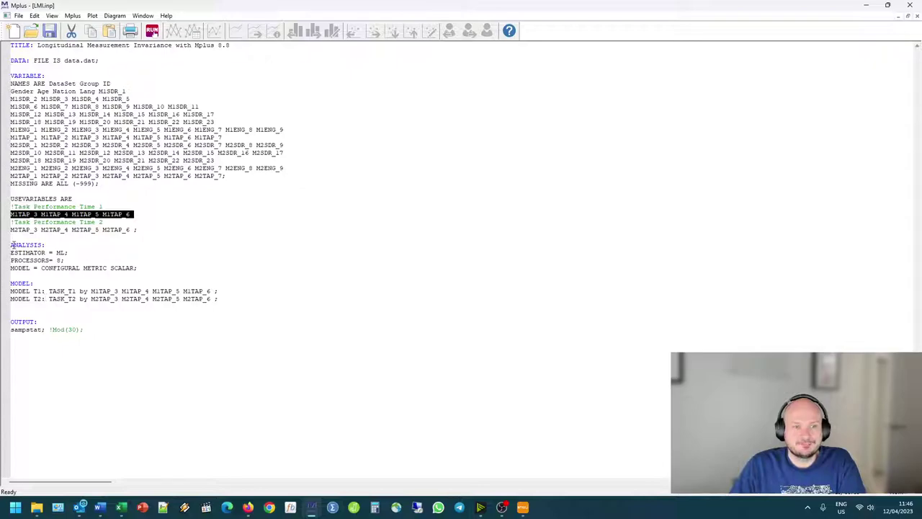
left_click_drag(12, 245, 68, 261)
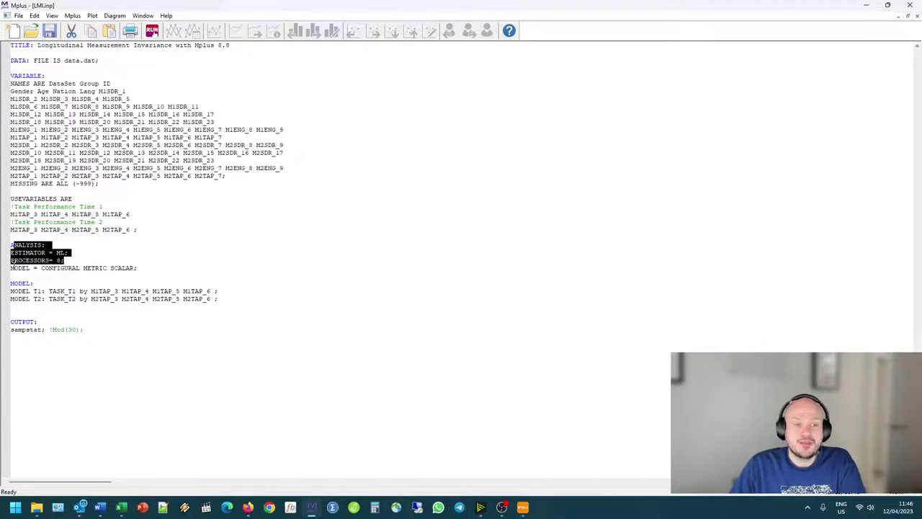
left_click_drag(11, 268, 39, 270)
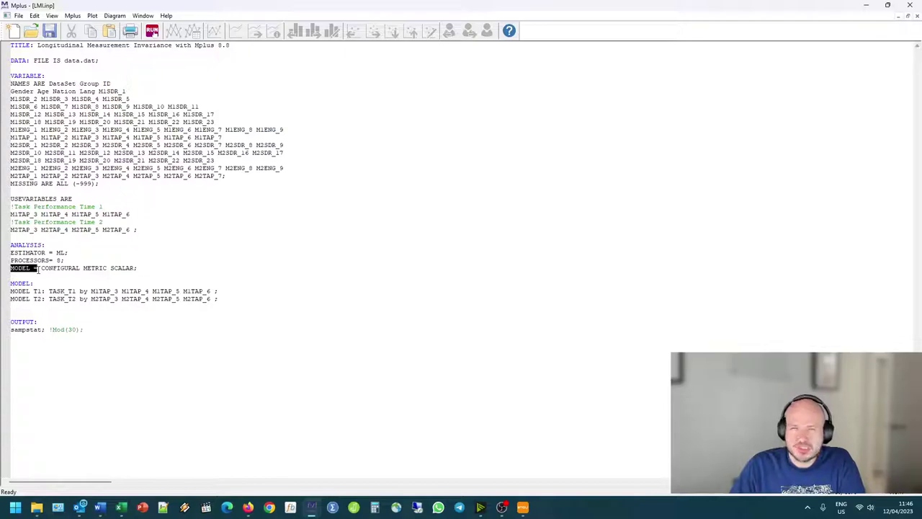
left_click(36, 268)
mouse_move(44, 268)
left_mouse_down()
mouse_move(138, 268)
mouse_move(41, 268)
left_mouse_up()
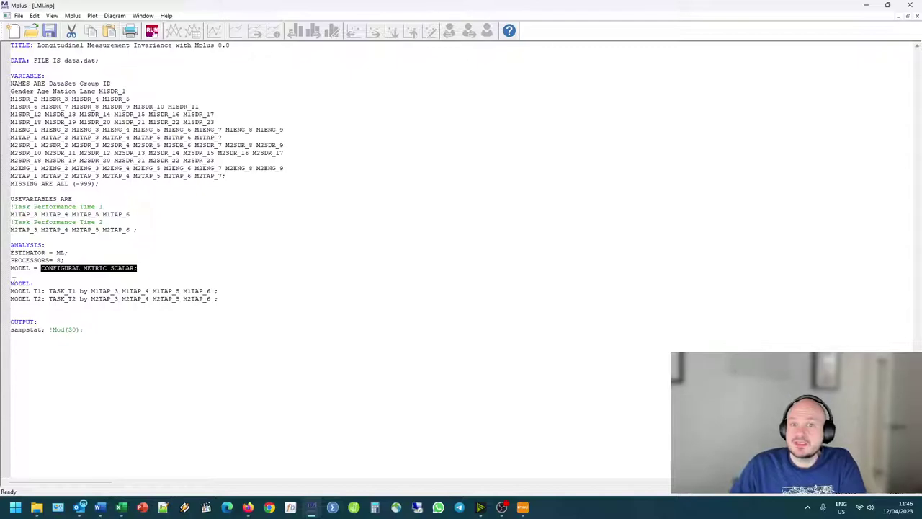
- Point out the MODEL section's T1 and T2 lines with the TASK_T1 and TASK_T2 factors
left_click_drag(11, 284, 34, 284)
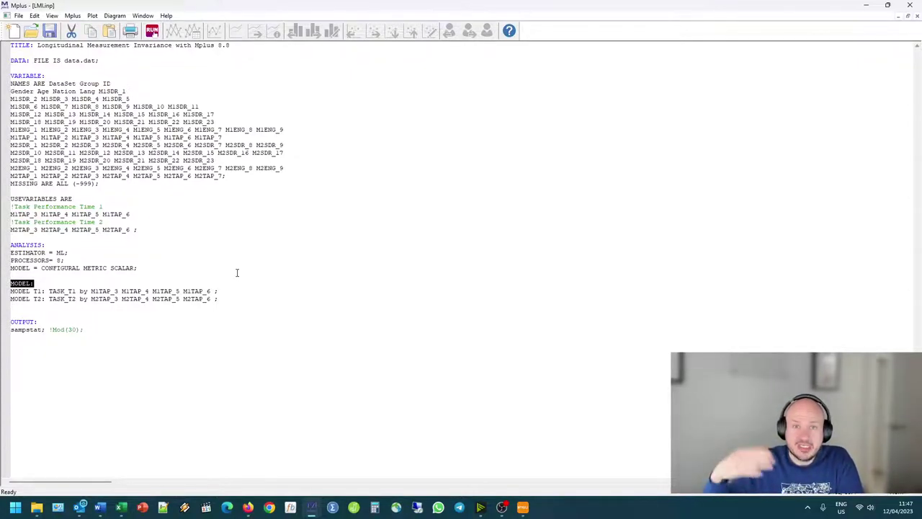
left_click(27, 291)
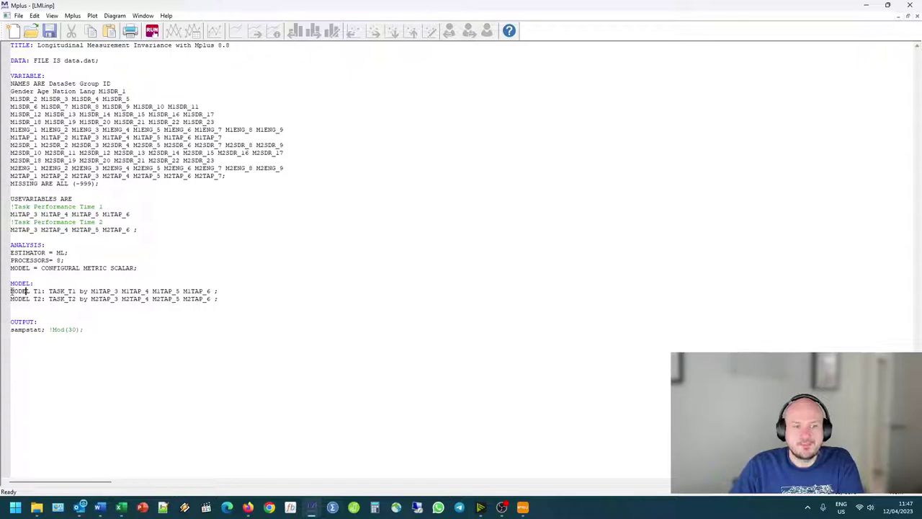
left_click_drag(10, 292, 31, 292)
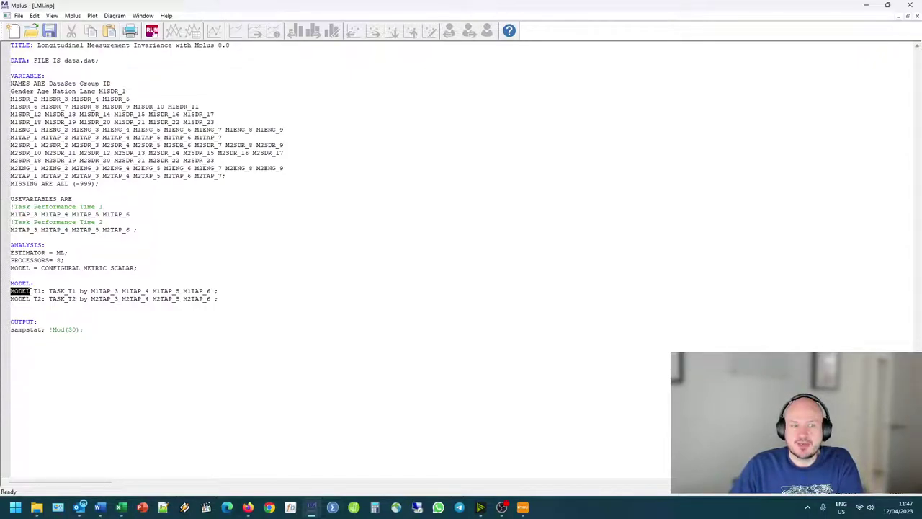
left_click(33, 292)
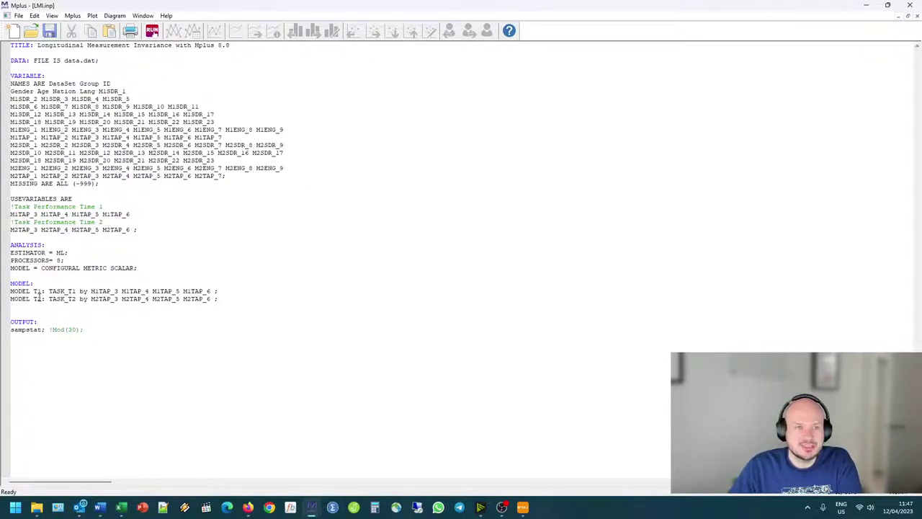
left_click_drag(48, 291, 85, 290)
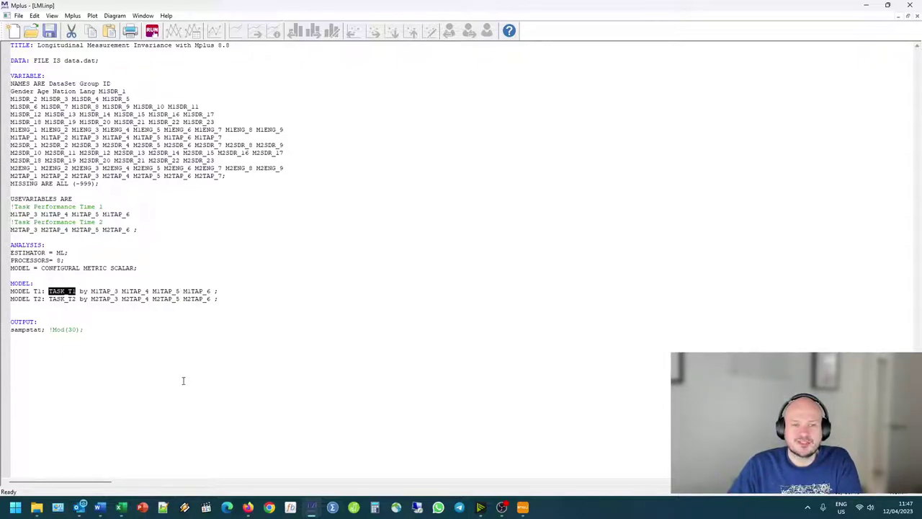
left_click_drag(20, 298, 77, 298)
left_click(33, 298)
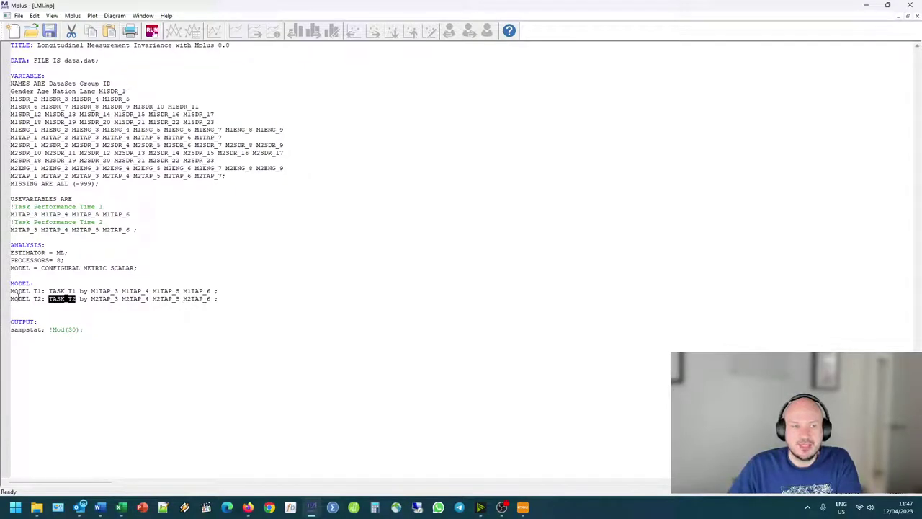
left_click_drag(46, 291, 11, 298)
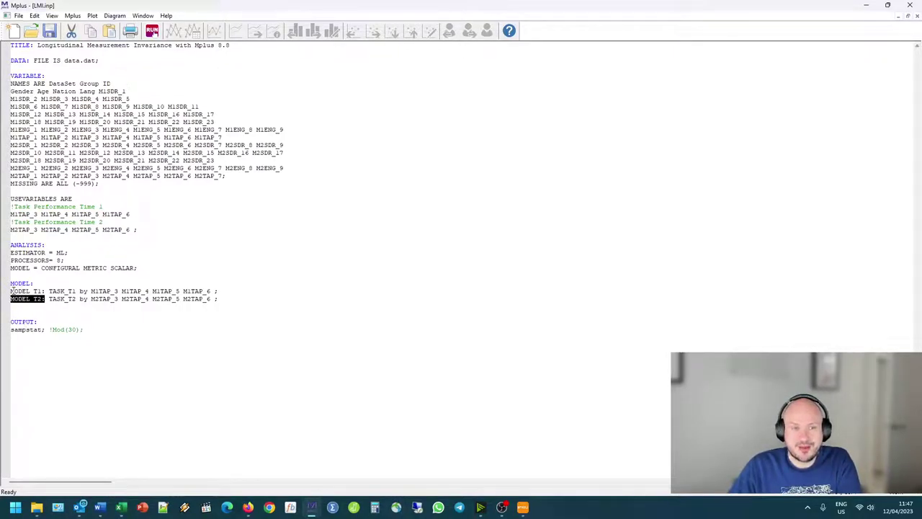
left_click_drag(10, 291, 47, 291)
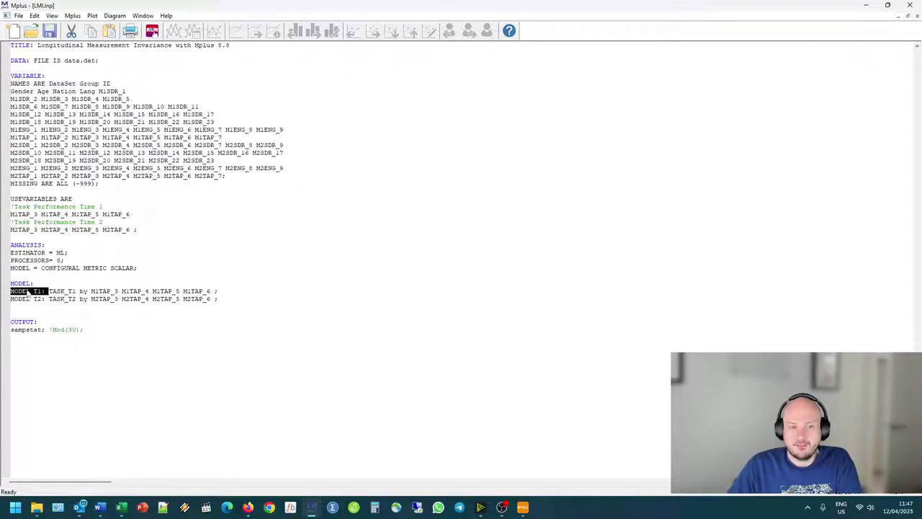
left_click_drag(13, 298, 43, 299)
left_click(105, 339)
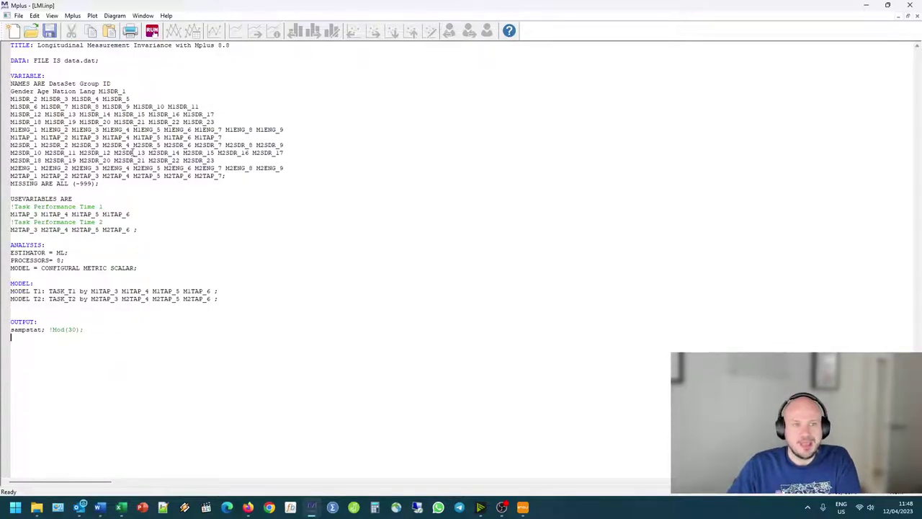
- Run the analysis and scroll the lmi.out output past the missing-cases warning
left_click(152, 31)
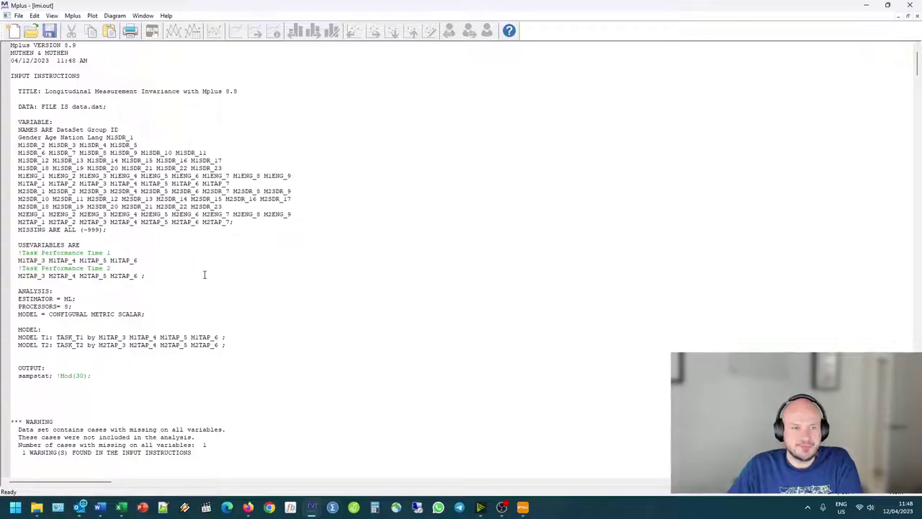
scroll(205, 275, "down", 6)
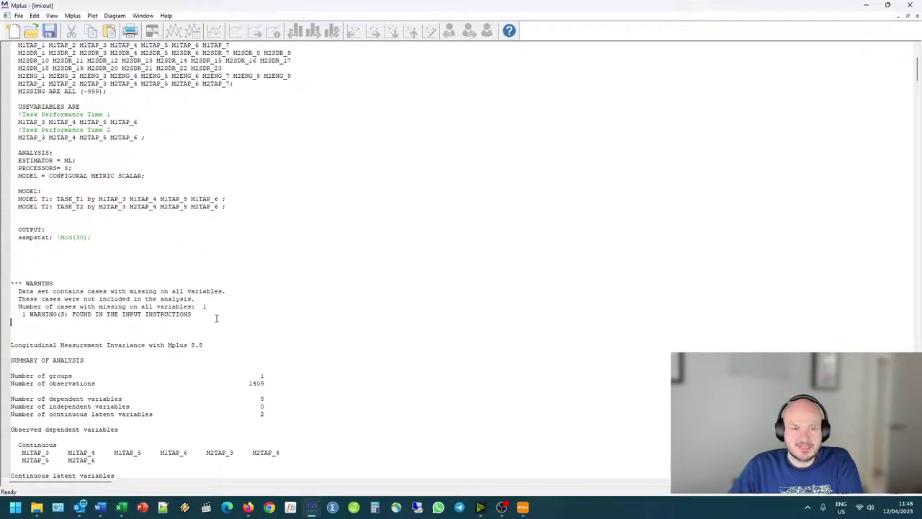
left_click_drag(215, 318, 10, 281)
left_click(214, 307)
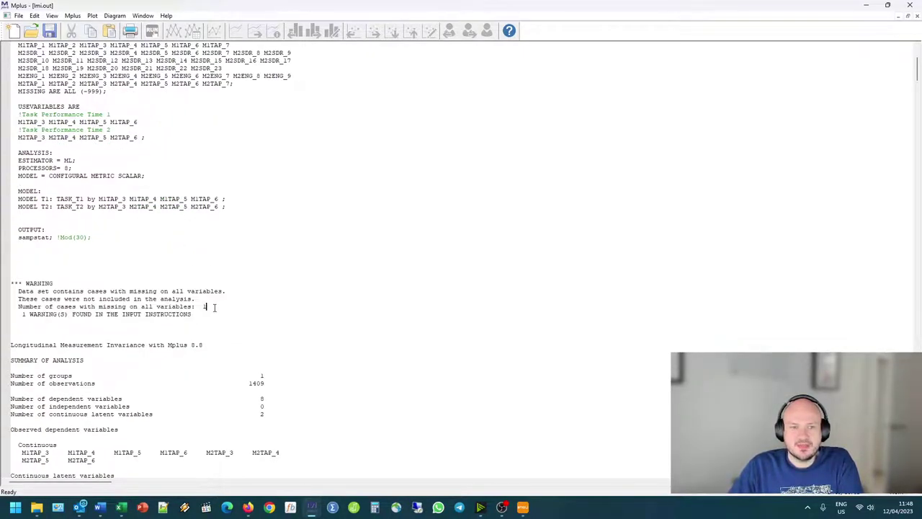
scroll(198, 322, "down", 20)
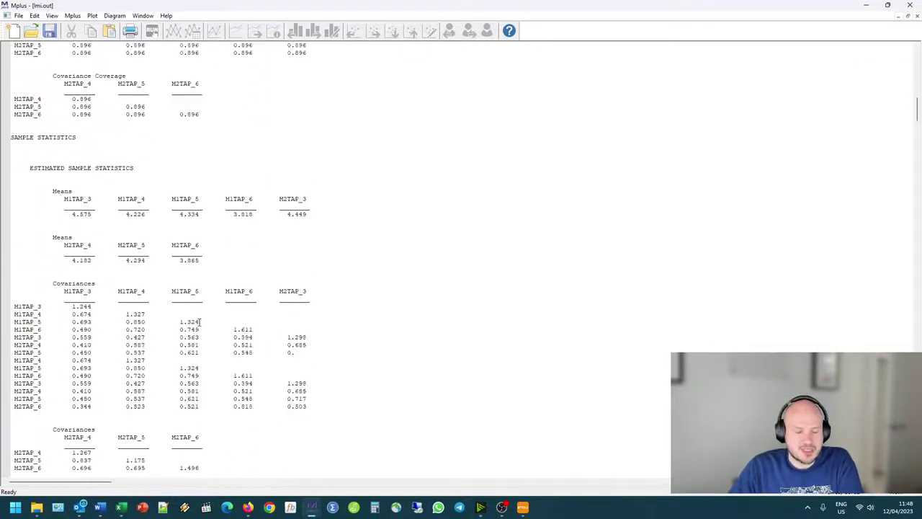
scroll(199, 322, "down", 20)
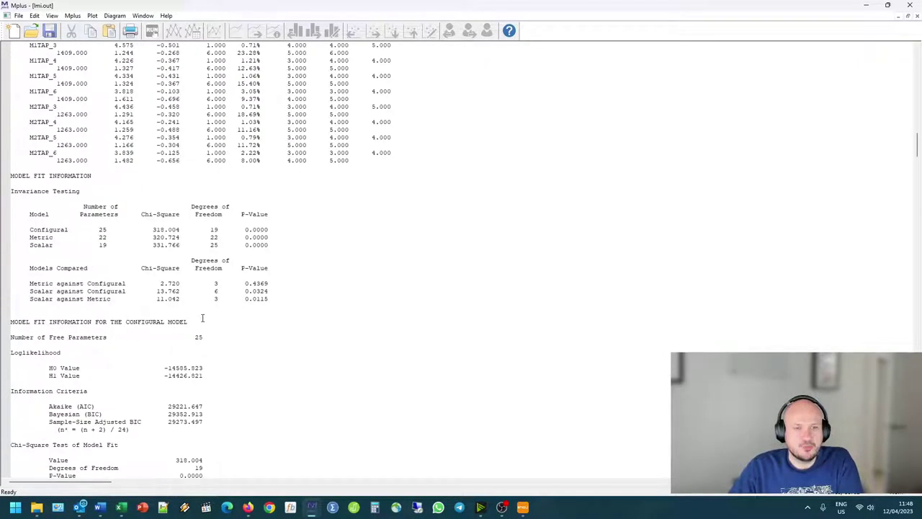
scroll(202, 318, "down", 2)
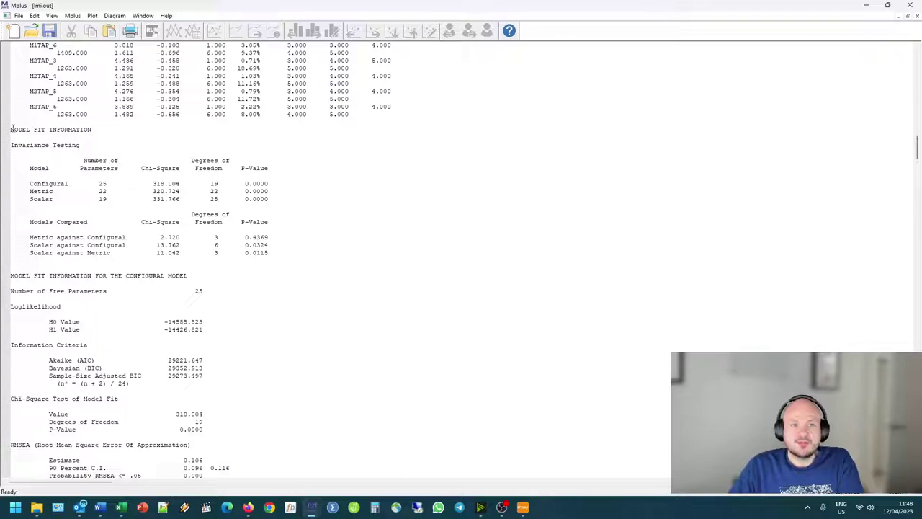
- Highlight MODEL FIT INFORMATION's Invariance Testing rows and p-values for the configural, metric and scalar models
left_click_drag(11, 128, 108, 130)
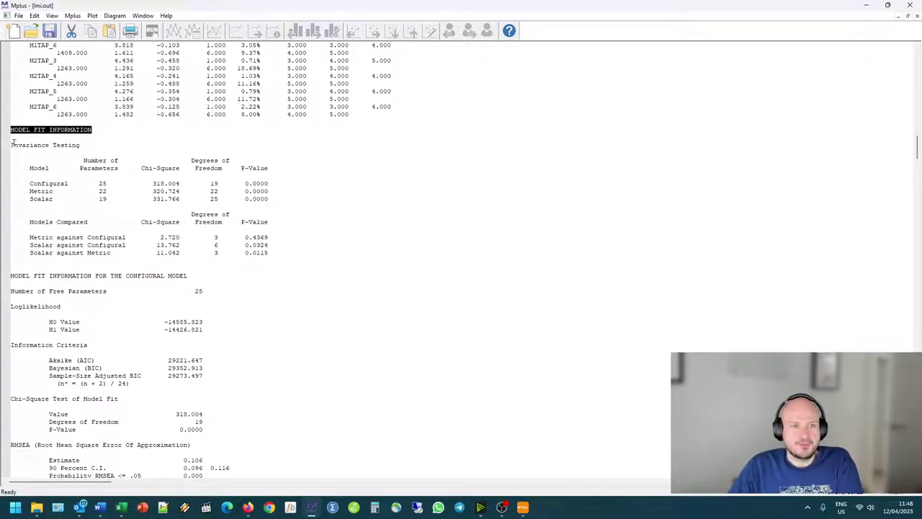
left_click_drag(11, 142, 106, 144)
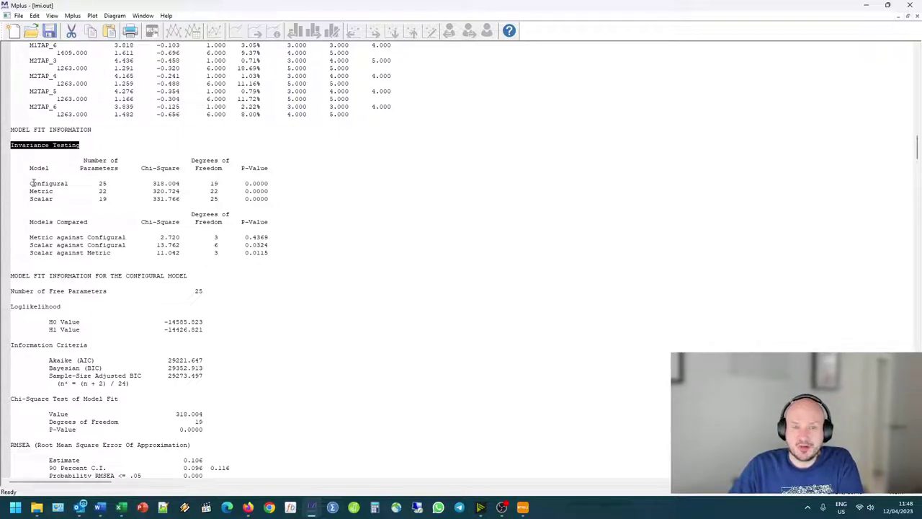
left_click_drag(32, 183, 52, 192)
double_click(41, 199)
left_click_drag(29, 238, 302, 255)
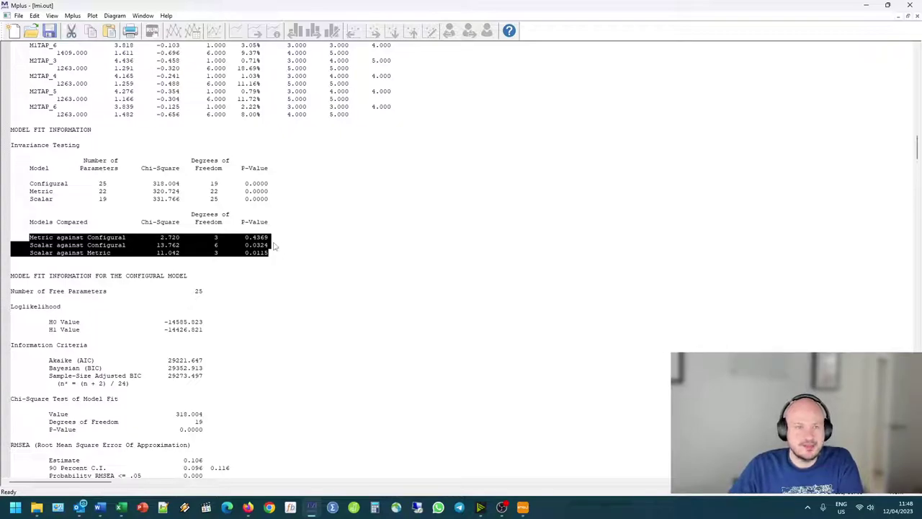
left_click_drag(29, 183, 277, 185)
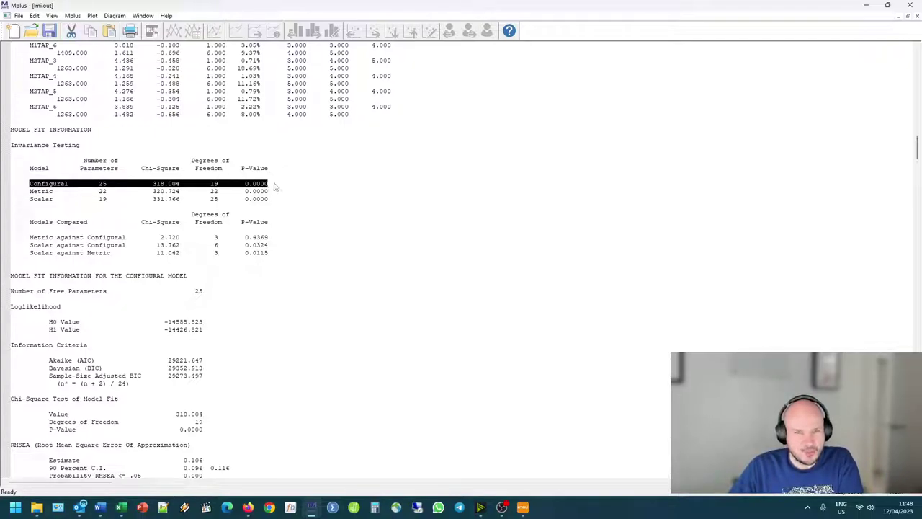
left_click(274, 185)
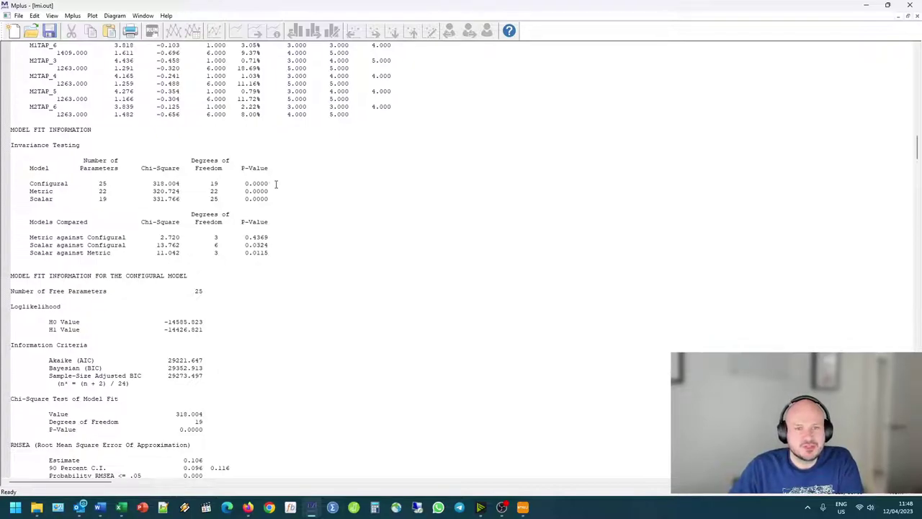
left_click_drag(274, 185, 31, 188)
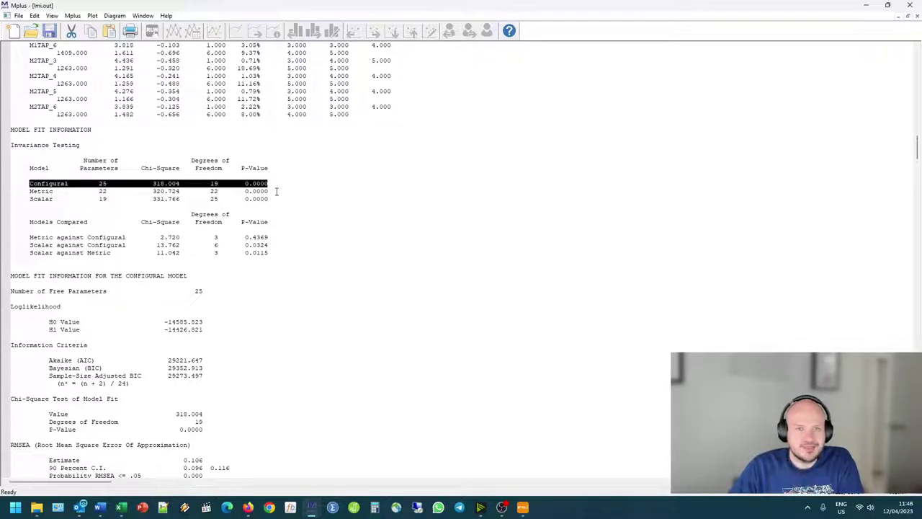
left_click_drag(270, 191, 178, 191)
left_click(265, 191)
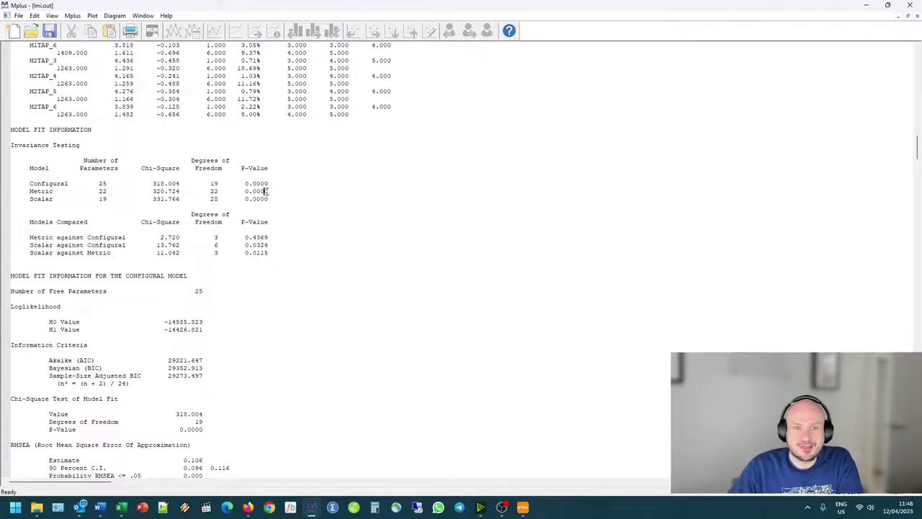
left_click_drag(268, 184, 245, 200)
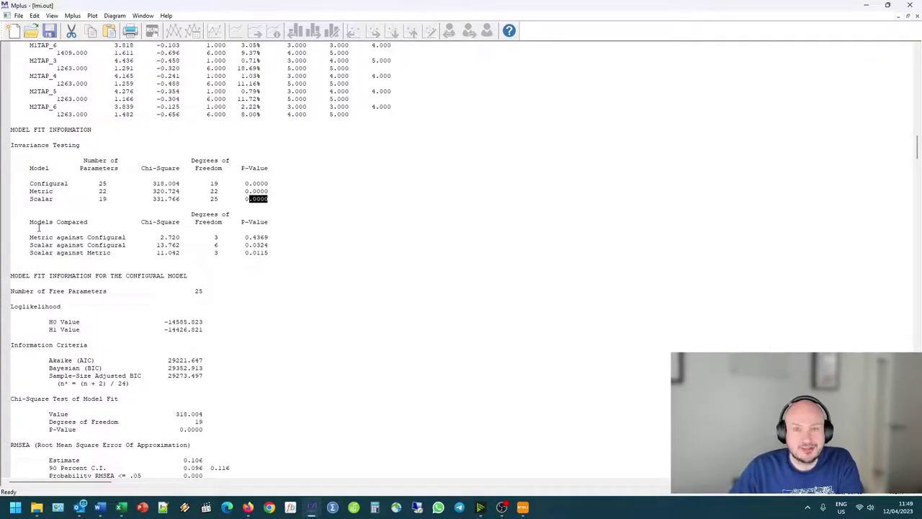
scroll(18, 211, "down", 2)
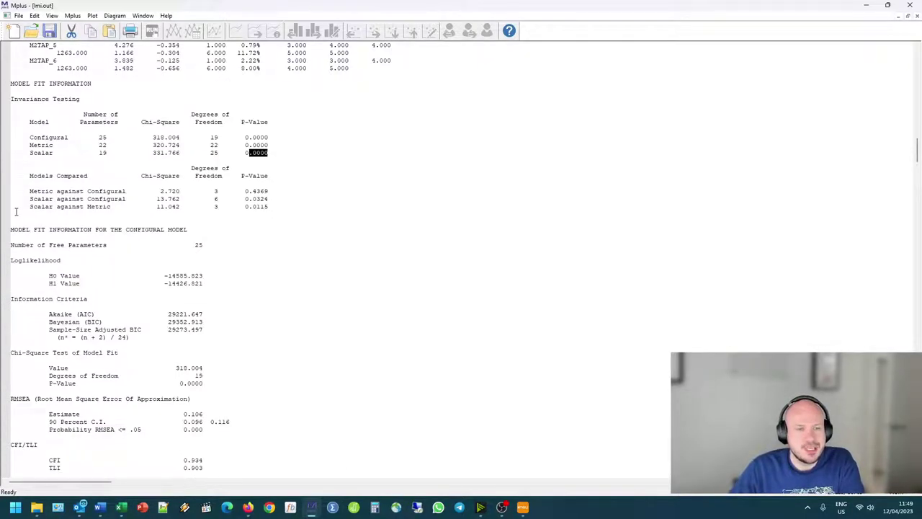
left_click_drag(30, 191, 127, 191)
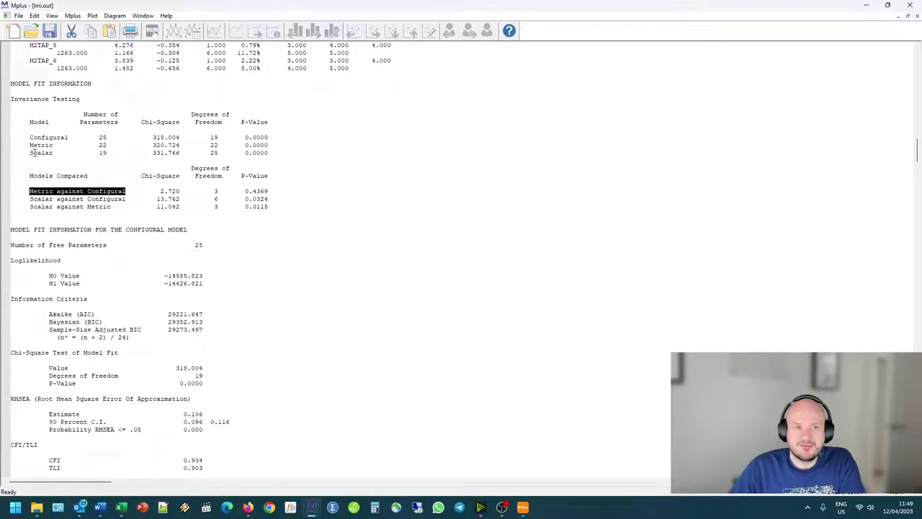
left_click_drag(32, 152, 41, 153)
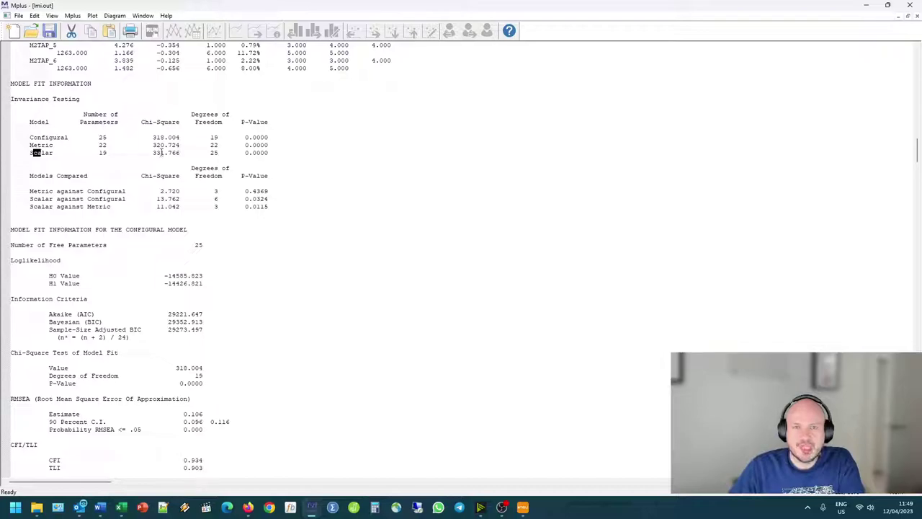
left_click_drag(279, 191, 243, 191)
left_click_drag(115, 207, 10, 191)
left_click_drag(276, 147, 250, 138)
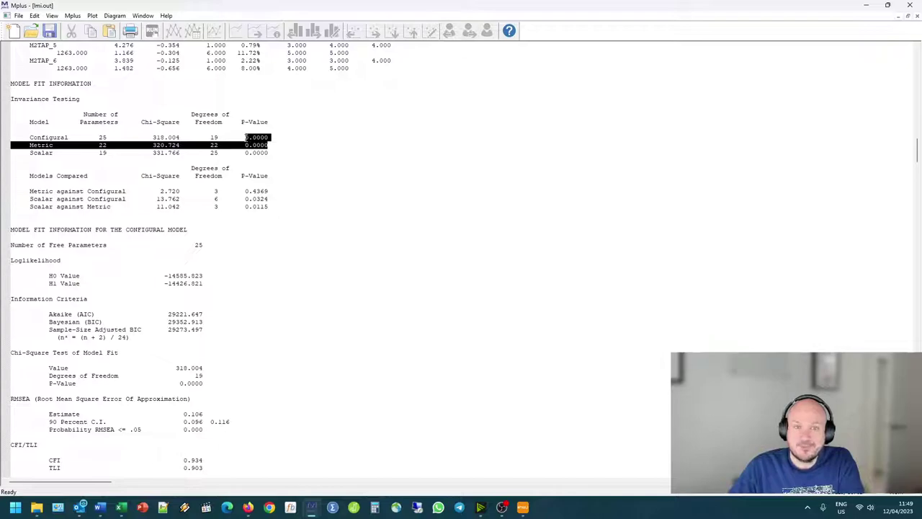
left_click_drag(278, 191, 245, 190)
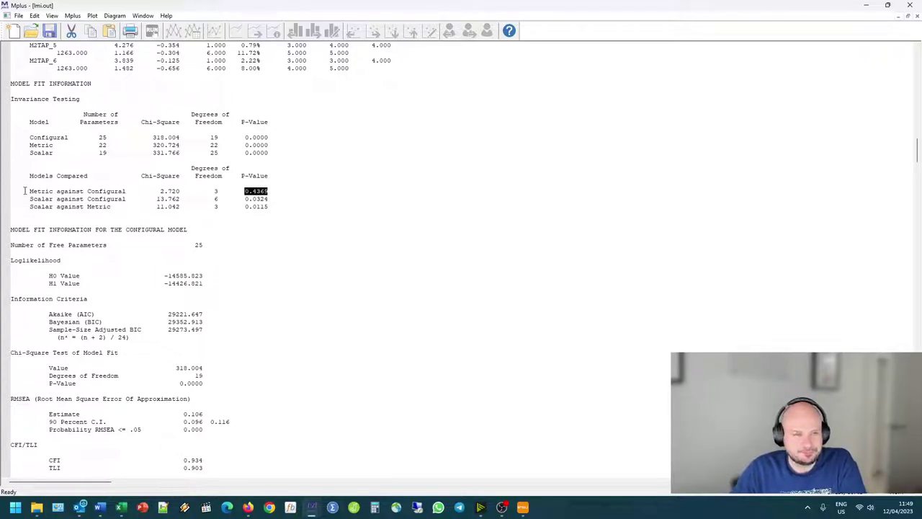
left_click_drag(28, 191, 133, 190)
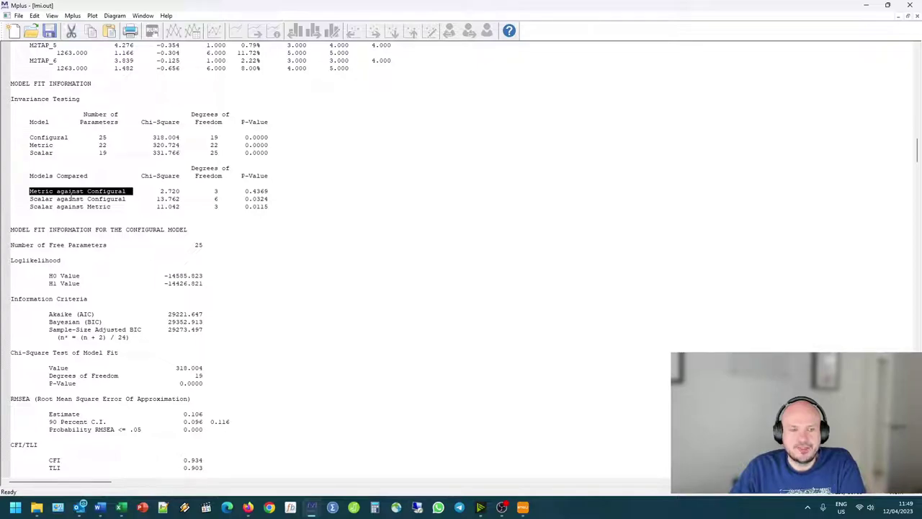
double_click(30, 137)
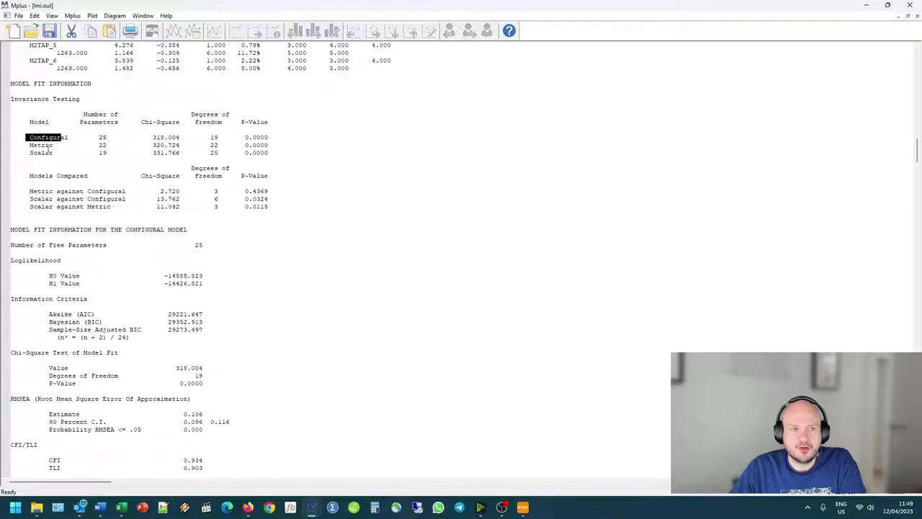
left_click(30, 144)
double_click(30, 145)
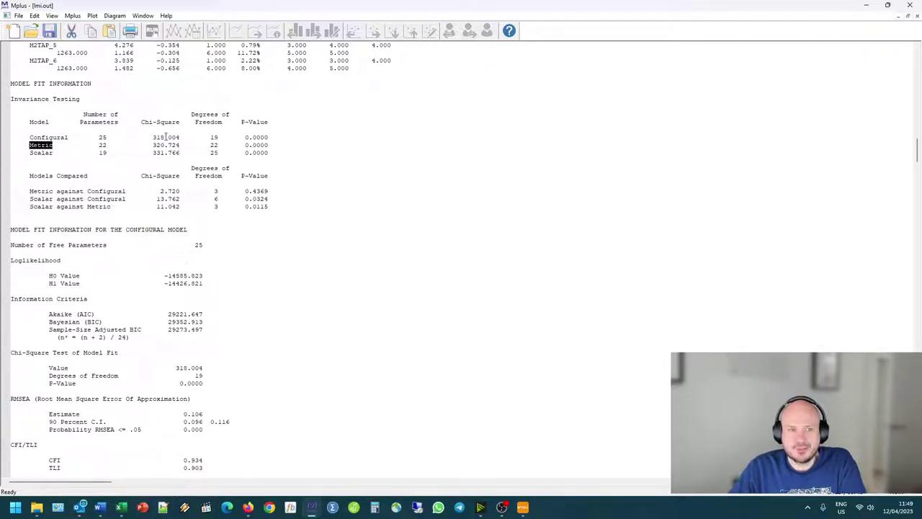
left_click_drag(160, 191, 184, 192)
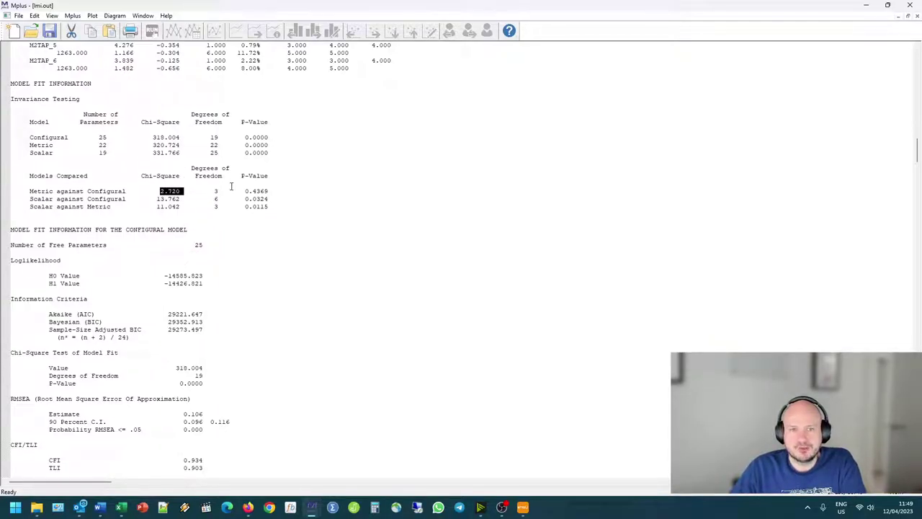
left_click_drag(210, 137, 221, 146)
left_click_drag(216, 189, 29, 192)
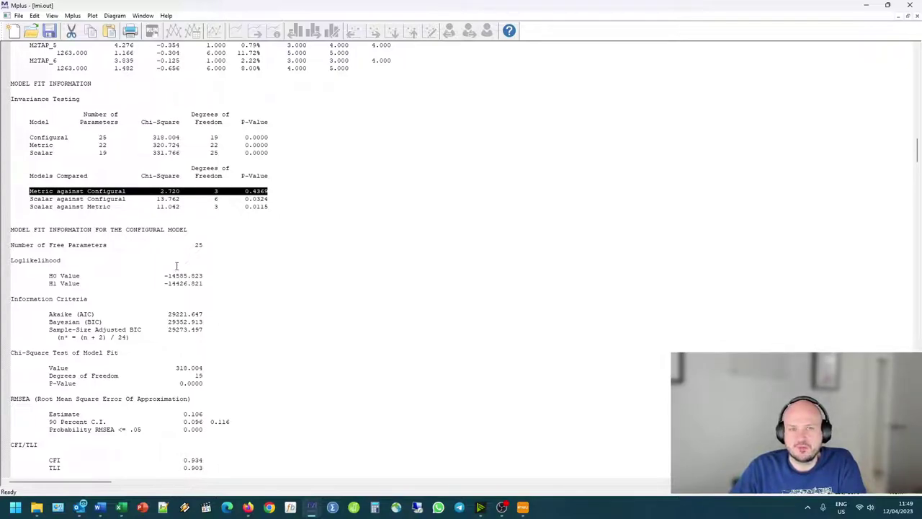
left_click_drag(29, 199, 96, 199)
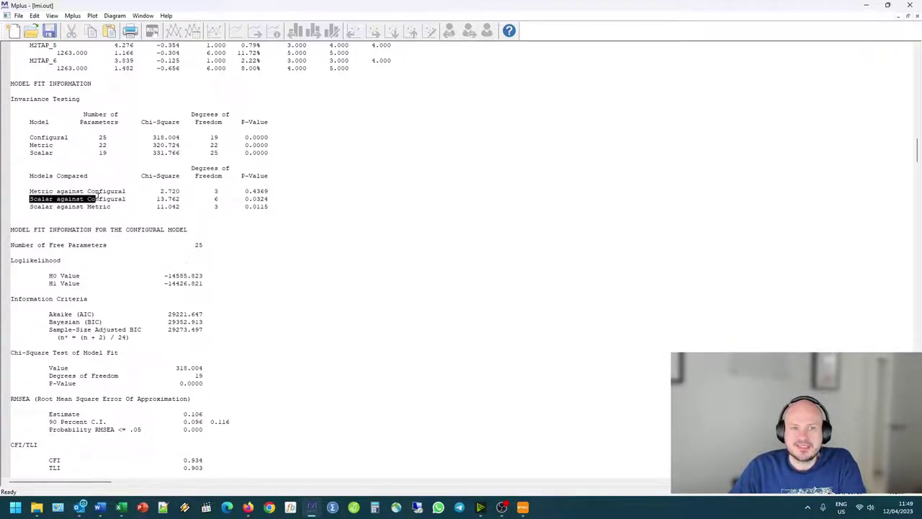
left_click(281, 199)
left_click_drag(281, 198, 30, 199)
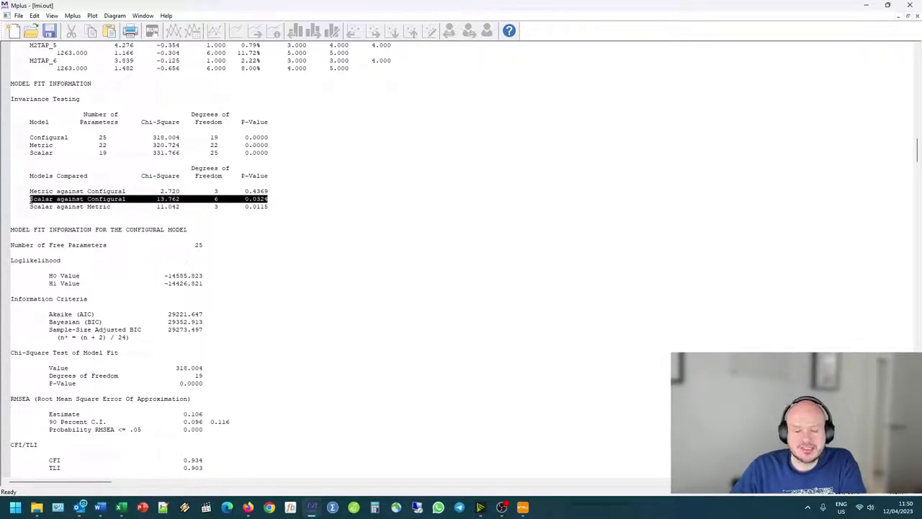
left_click_drag(30, 199, 30, 199)
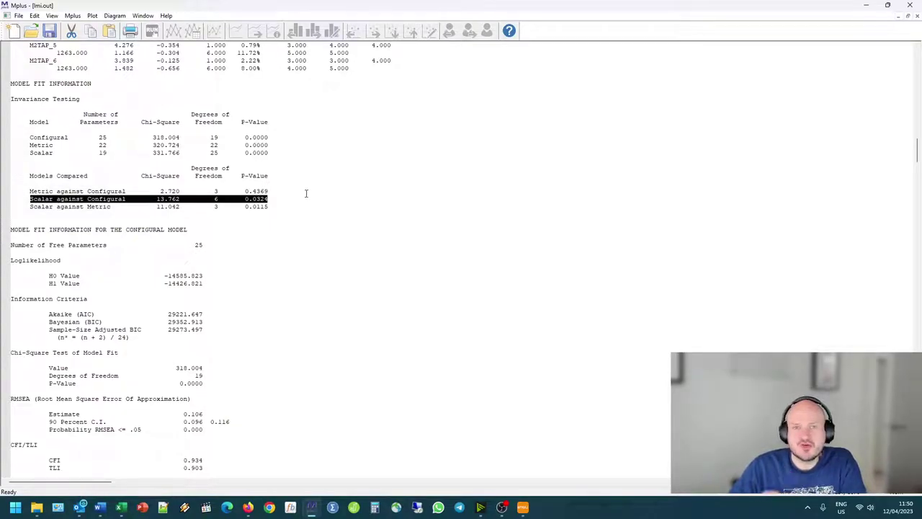
left_click(275, 201)
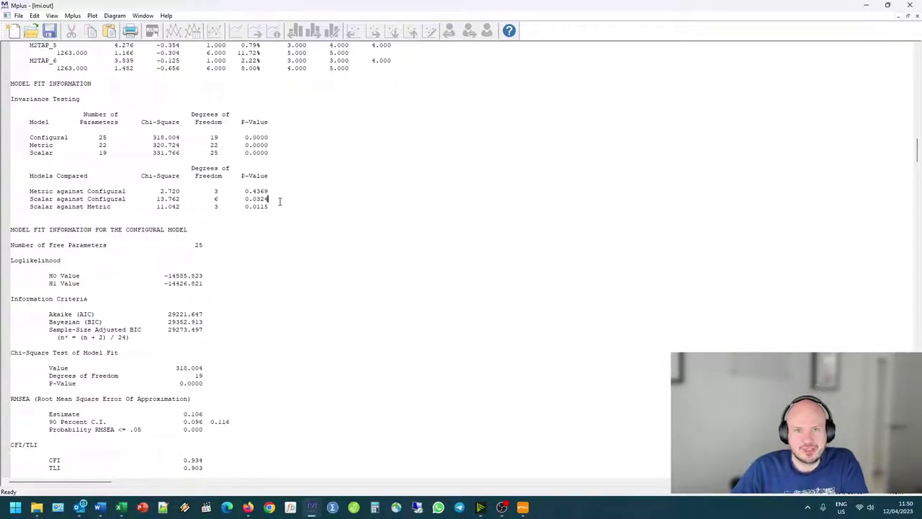
left_click_drag(274, 199, 252, 199)
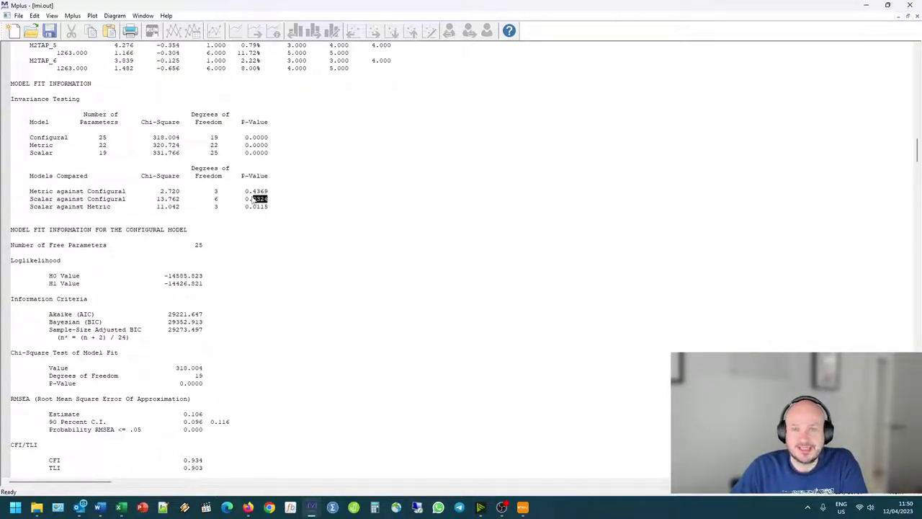
left_click(27, 190)
left_click_drag(28, 191, 284, 191)
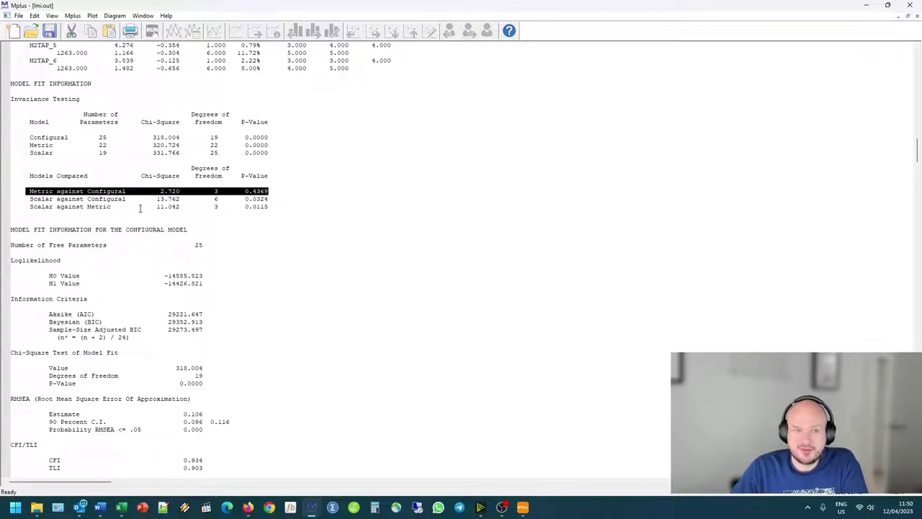
left_click_drag(29, 199, 281, 200)
left_click_drag(28, 206, 279, 206)
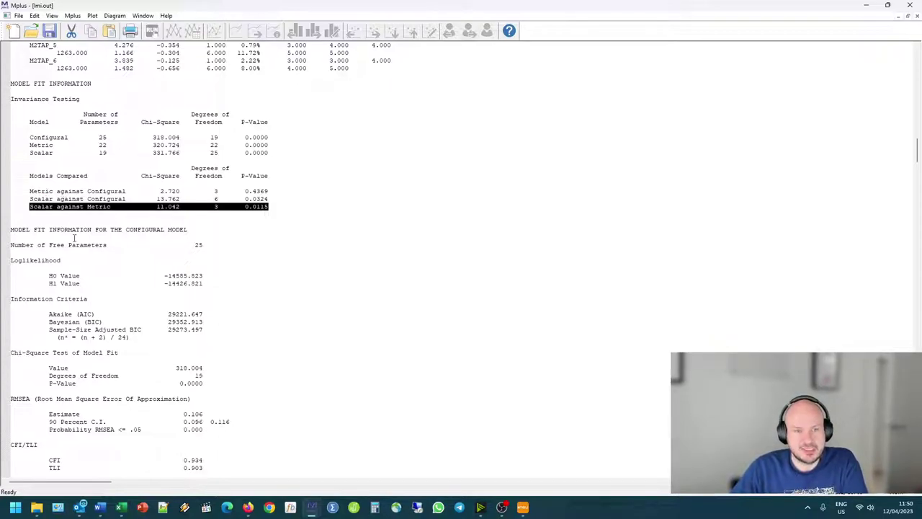
scroll(75, 243, "down", 4)
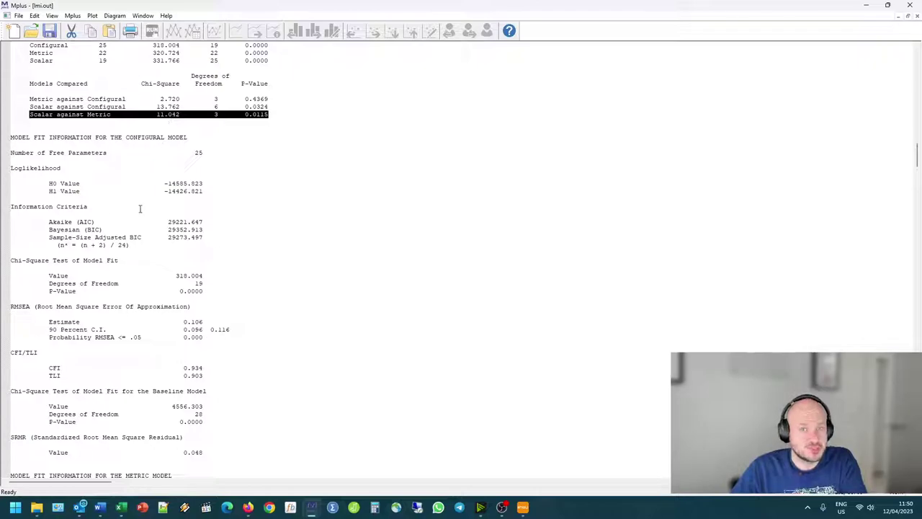
scroll(34, 139, "down", 2)
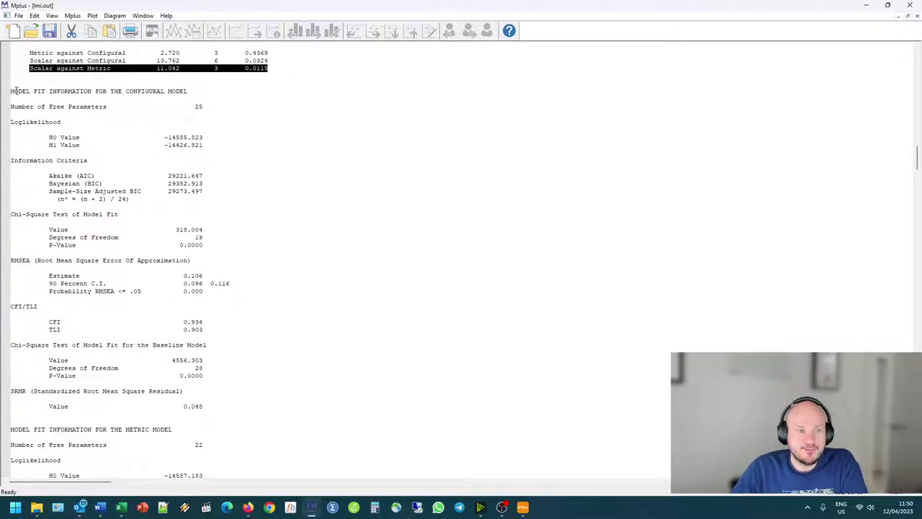
left_click_drag(14, 91, 188, 91)
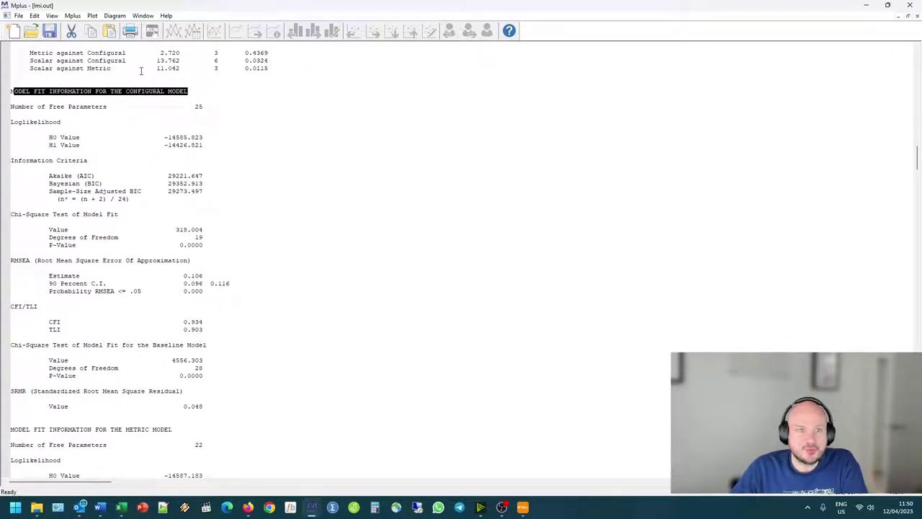
left_click_drag(176, 430, 10, 429)
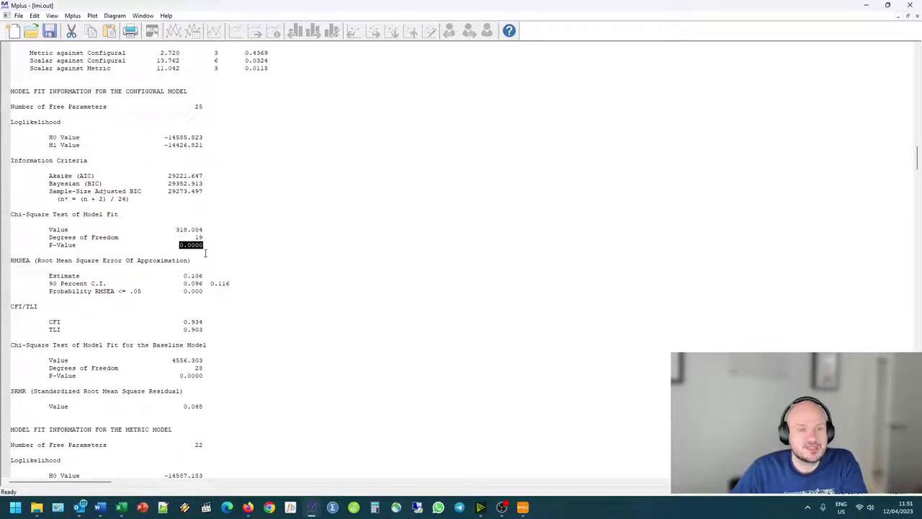
left_click_drag(176, 229, 207, 246)
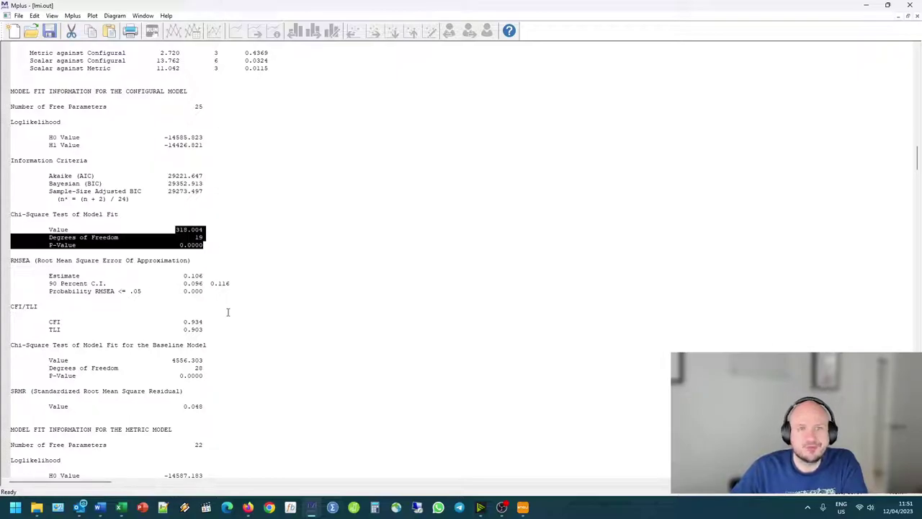
scroll(233, 309, "down", 2)
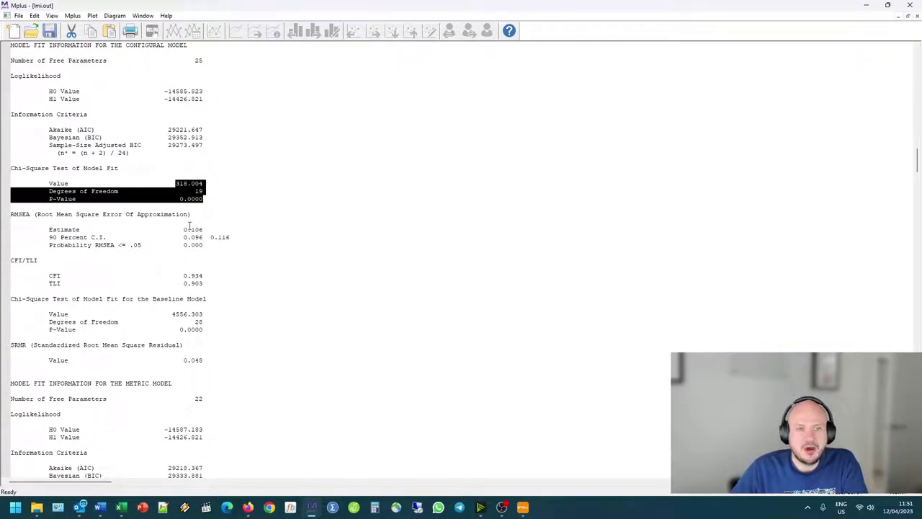
left_click_drag(183, 229, 213, 230)
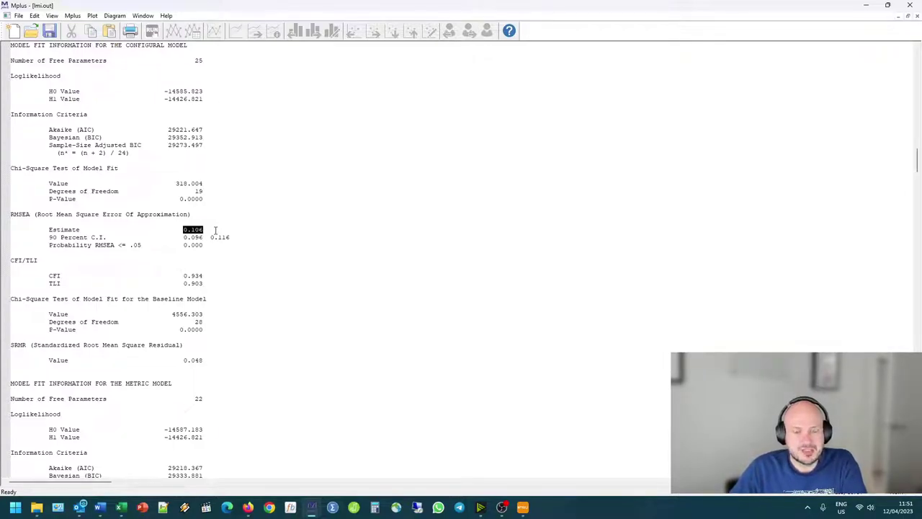
mouse_move(184, 245)
left_mouse_down()
mouse_move(204, 245)
mouse_move(183, 245)
left_mouse_up()
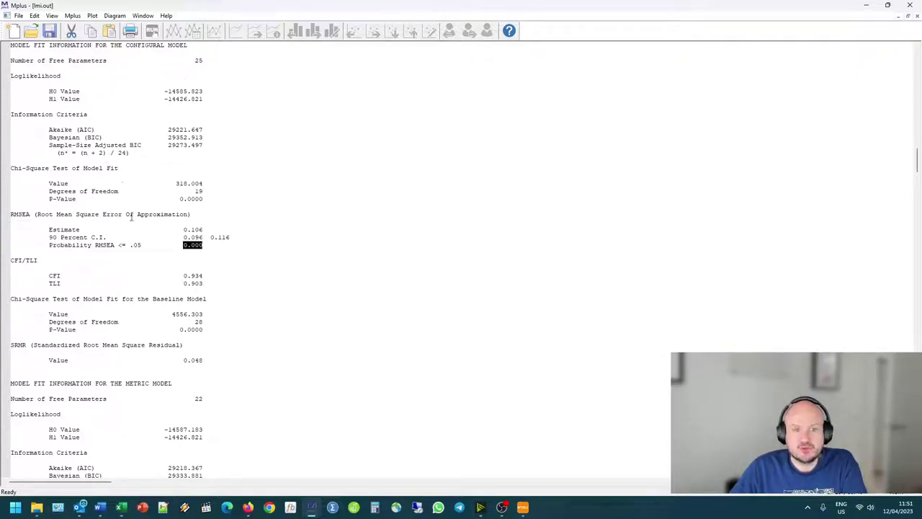
left_click_drag(11, 260, 215, 288)
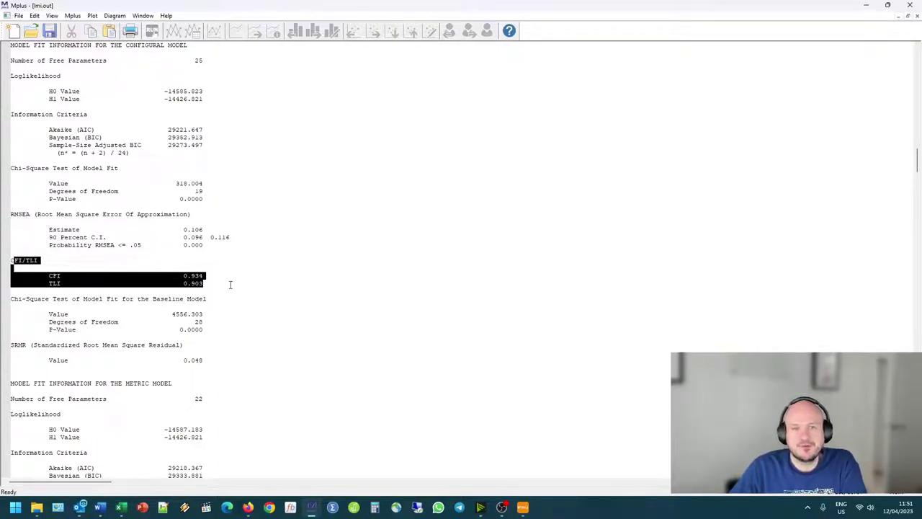
left_click(212, 362)
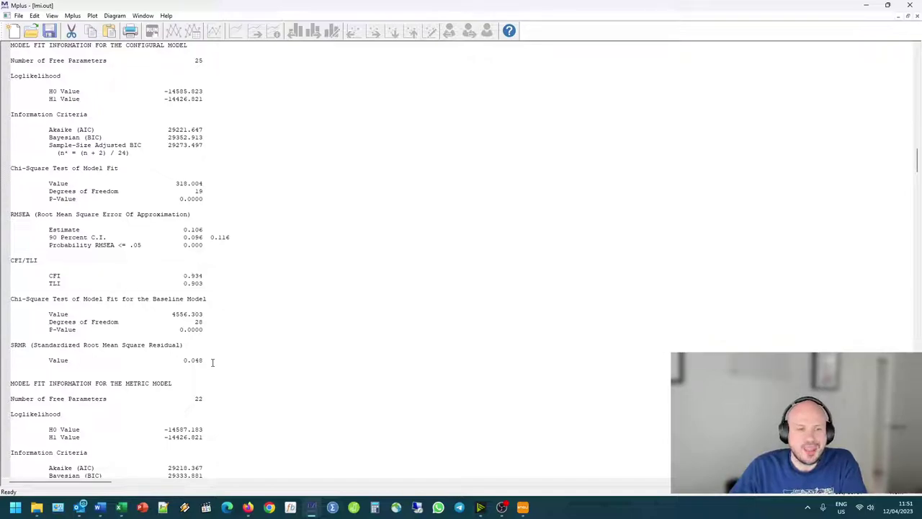
key("shift+Left")
key("shift+Left")
key("shift+Left")
key("shift+Left")
key("shift+Left")
key("shift+Left")
key("shift+Left")
key("shift+Left")
key("shift+Left")
key("shift+Left")
key("shift+Left")
key("shift+Left")
key("shift+Left")
key("shift+Left")
key("shift+Left")
key("shift+Left")
key("shift+Left")
key("shift+Left")
key("shift+Left")
key("shift+Left")
key("shift+Up")
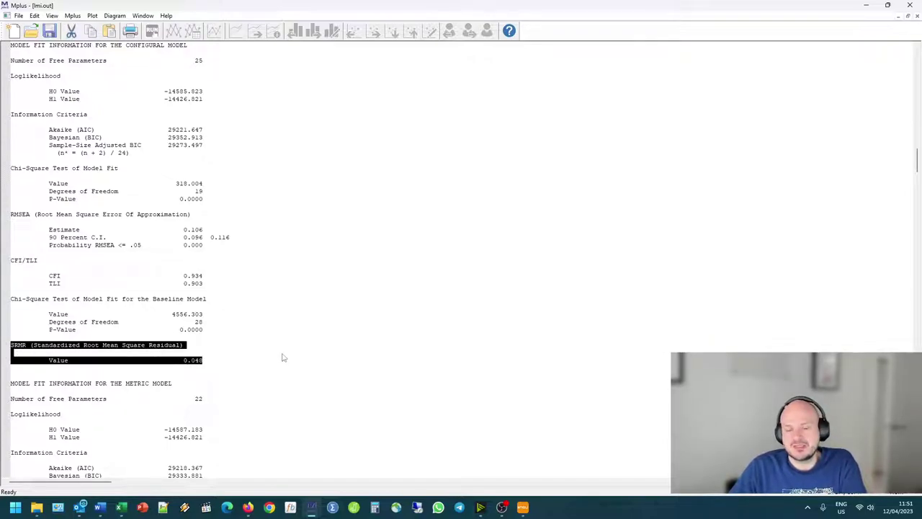
scroll(282, 358, "down", 2)
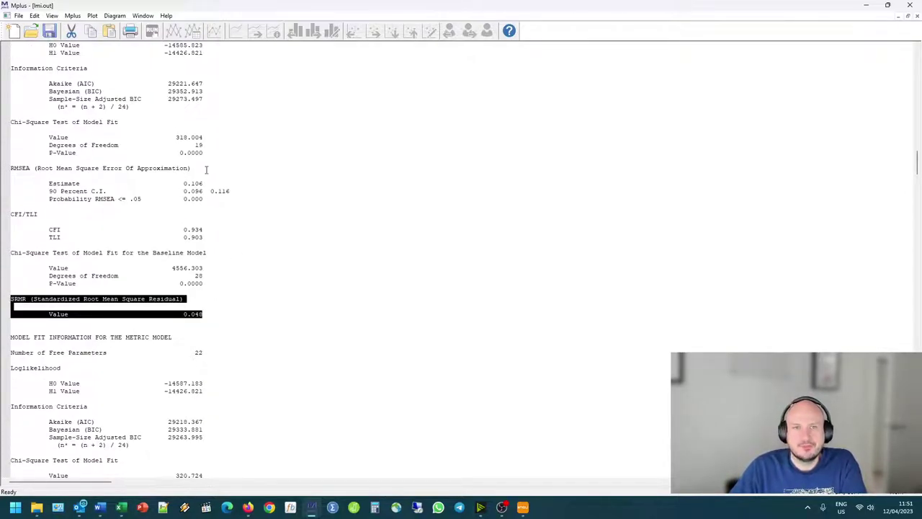
scroll(193, 313, "down", 10)
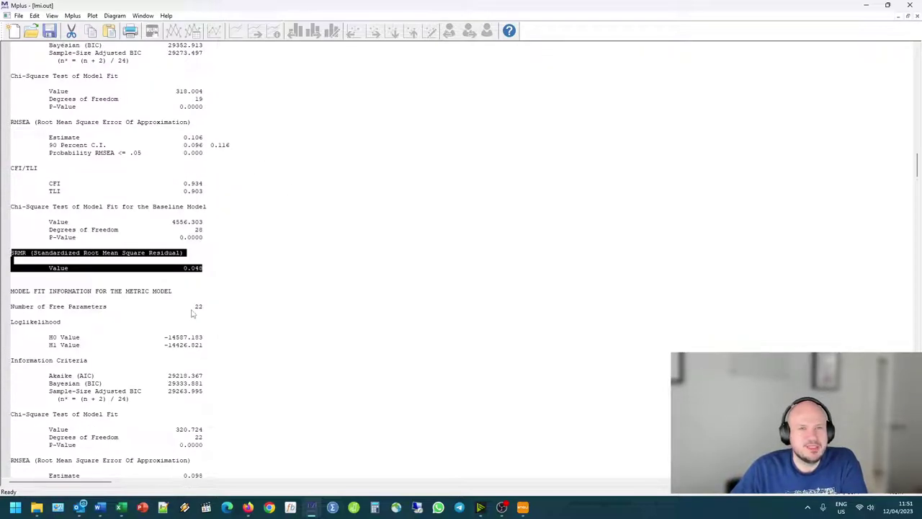
scroll(193, 314, "down", 2)
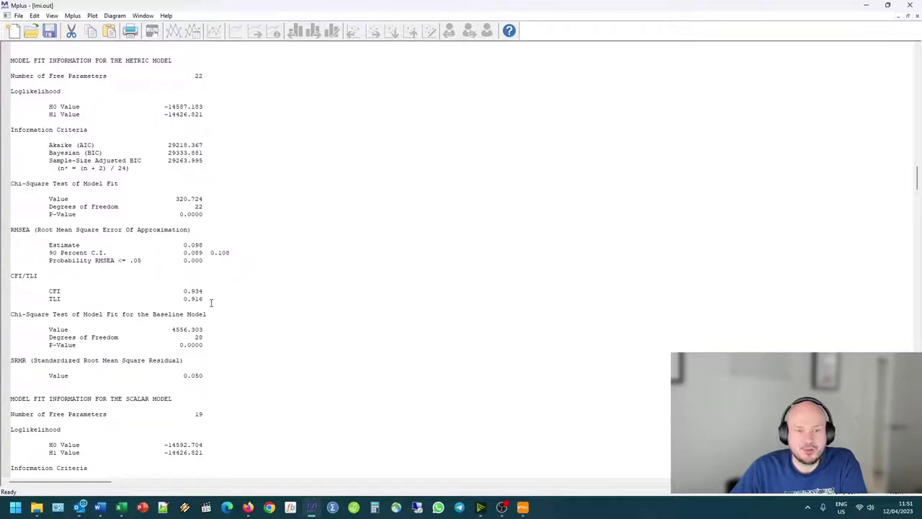
- Highlight the metric model's RMSEA interval, probability, and CFI/TLI values
left_click_drag(208, 262, 11, 243)
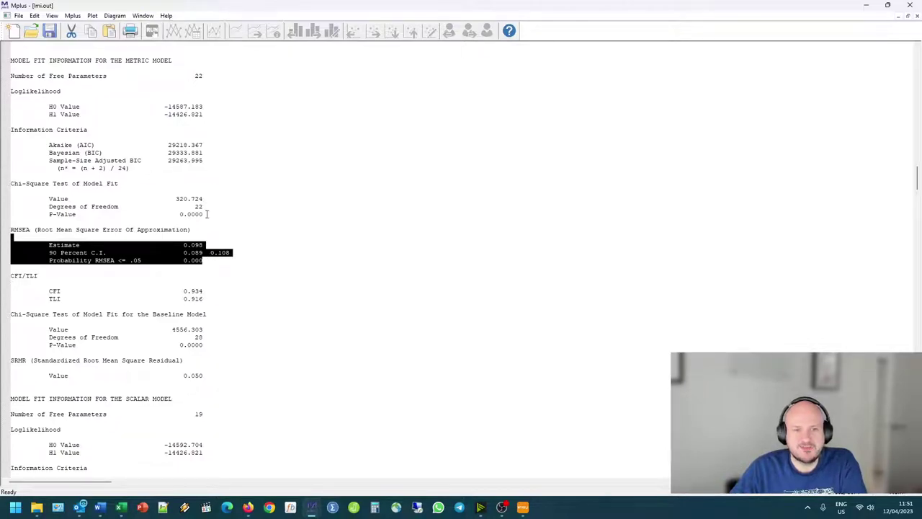
left_click(197, 246)
left_click_drag(206, 300, 10, 276)
scroll(176, 366, "down", 2)
left_click_drag(205, 329, 10, 309)
scroll(126, 335, "down", 10)
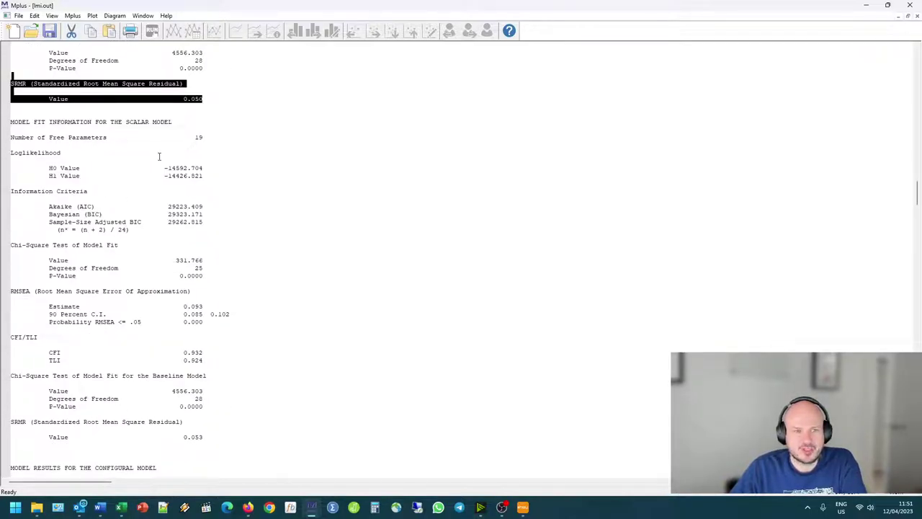
- Highlight the scalar model's chi-square, RMSEA 0.093 and SRMR blocks, then switch to the Excel table
left_click_drag(206, 276, 11, 246)
left_click_drag(203, 322, 10, 291)
left_click(200, 307)
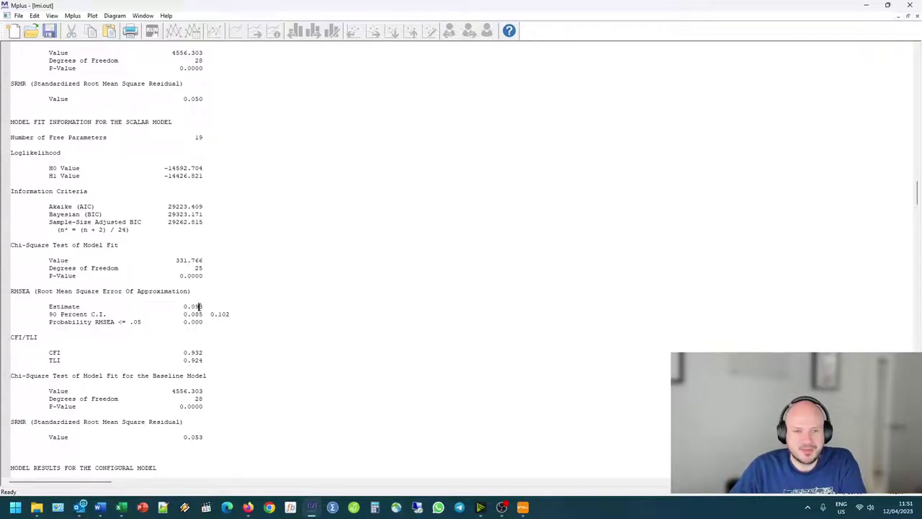
left_click_drag(206, 359, 10, 336)
scroll(228, 395, "down", 4)
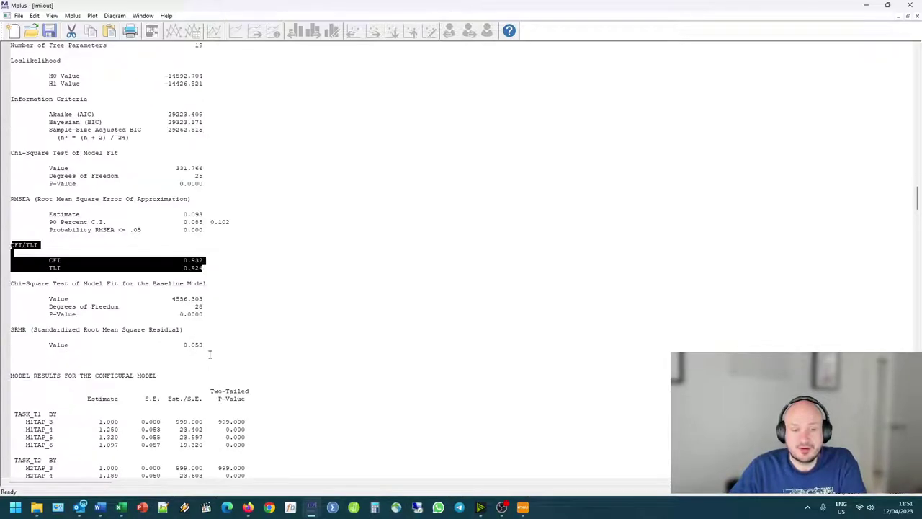
left_click_drag(205, 346, 10, 291)
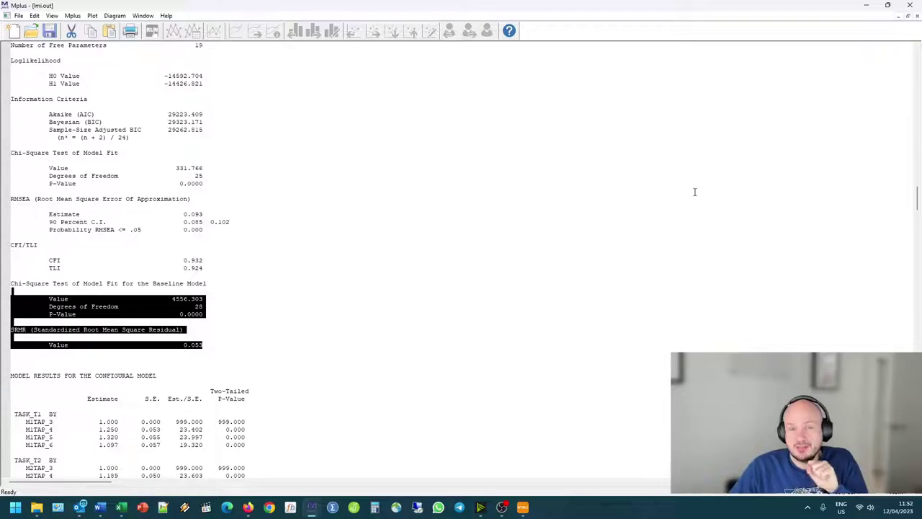
key("alt+Tab")
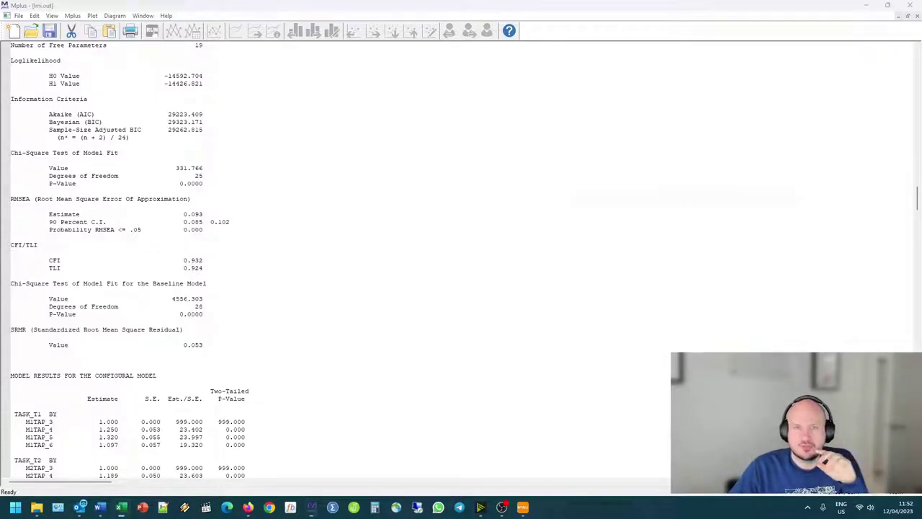
- Maximize Excel, select the three model rows, cancel the replace-data move, then select the row 7 note and Δχ² column
double_click(563, 56)
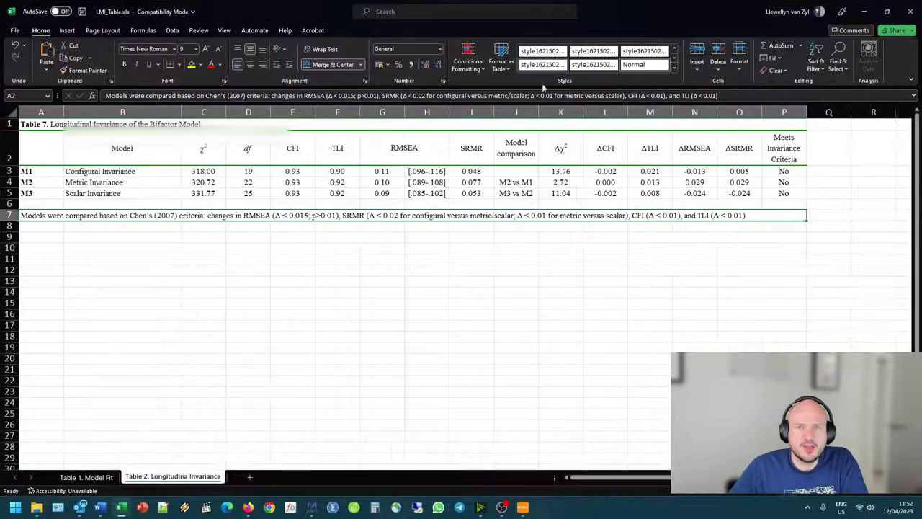
left_click(29, 171)
left_click_drag(30, 171, 785, 191)
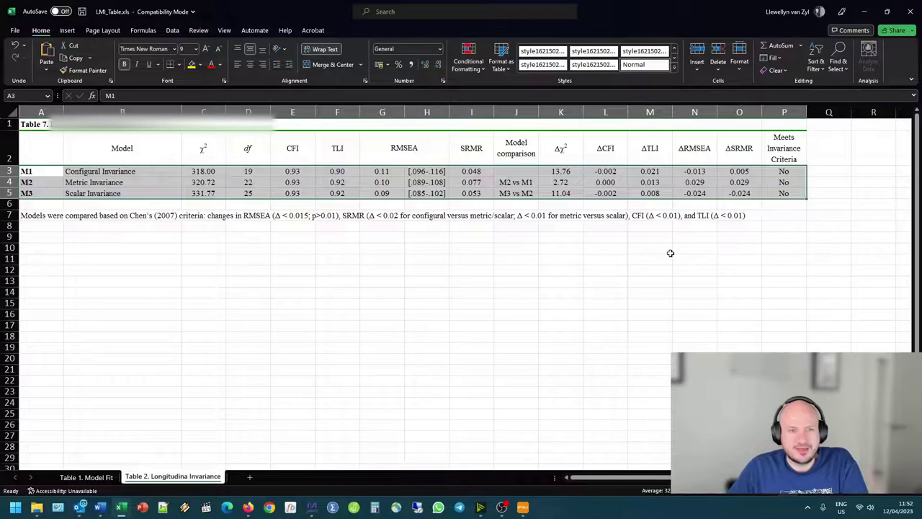
left_click_drag(116, 171, 213, 188)
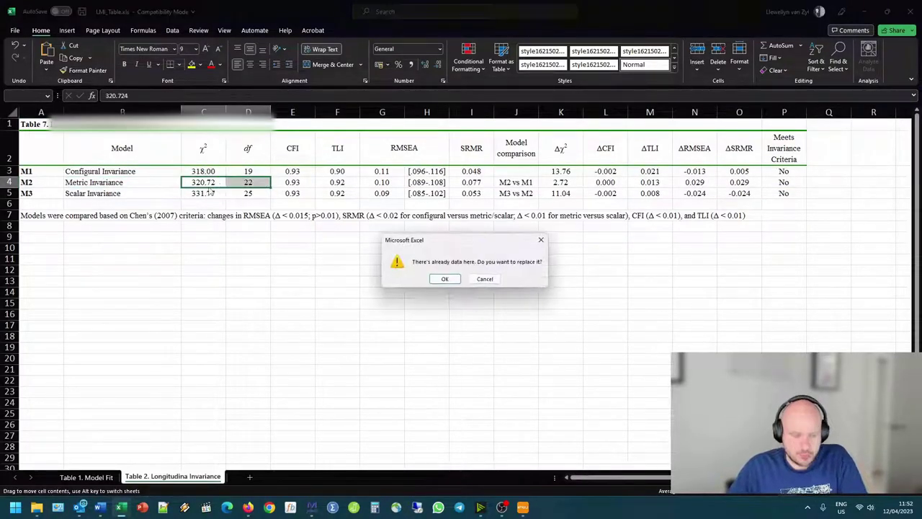
left_click(496, 279)
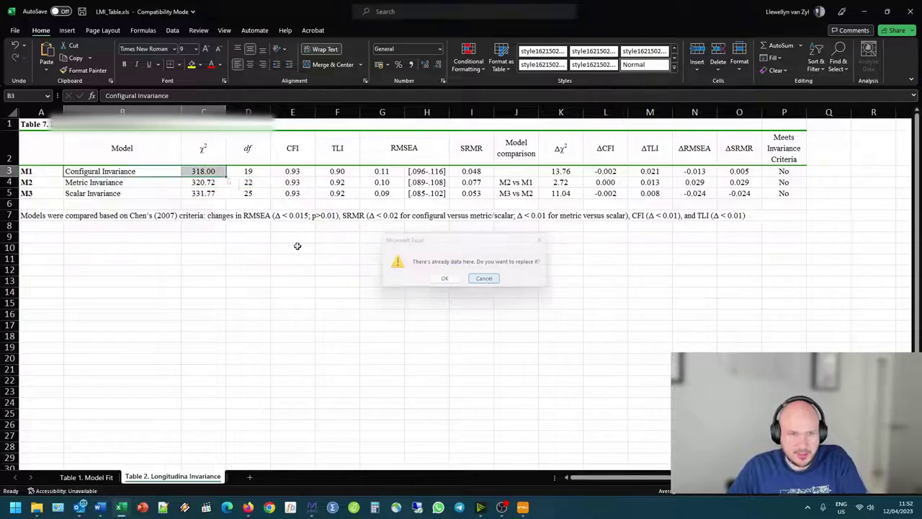
left_click(37, 214)
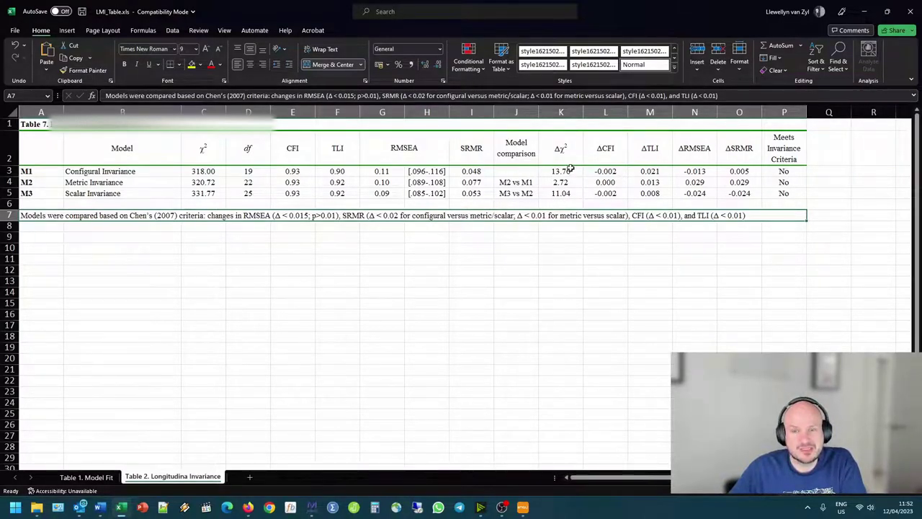
left_click_drag(561, 148, 561, 193)
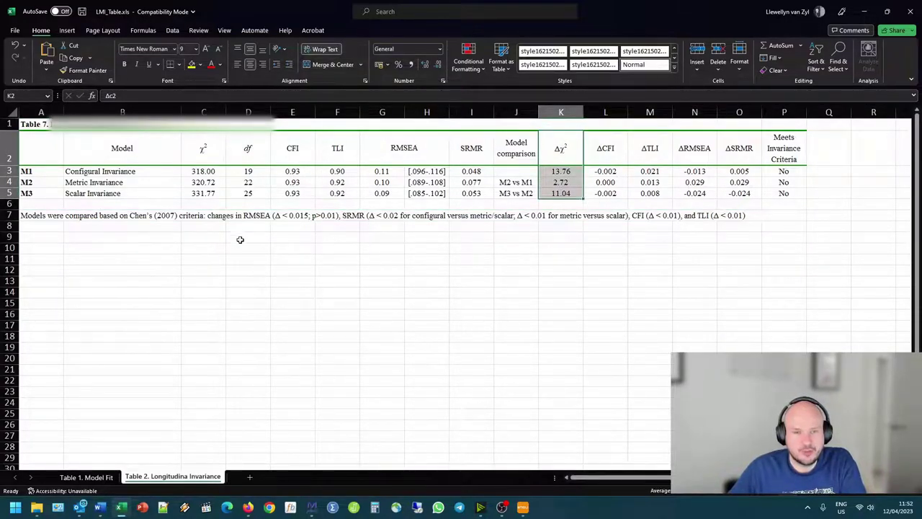
- Point out the 0.02 SRMR and 0.01 thresholds in the row 7 criteria note
left_click(227, 215)
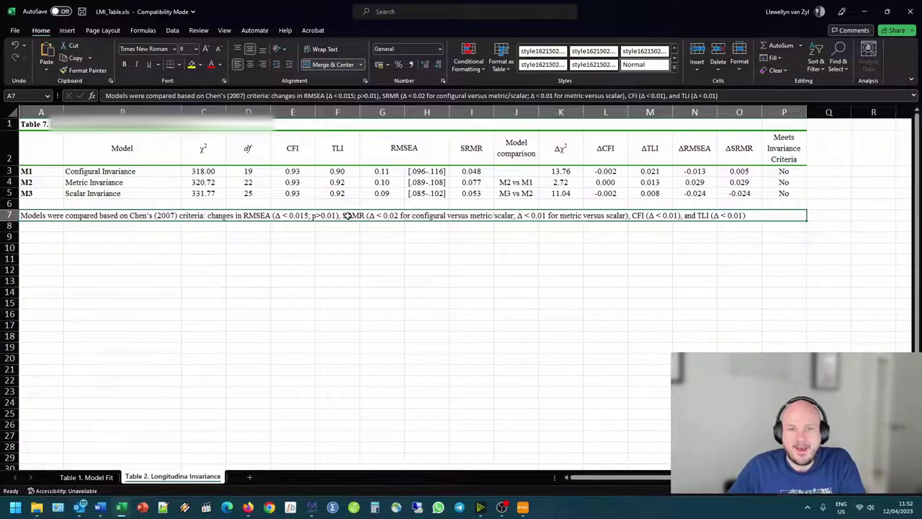
double_click(402, 214)
left_click_drag(393, 215, 400, 215)
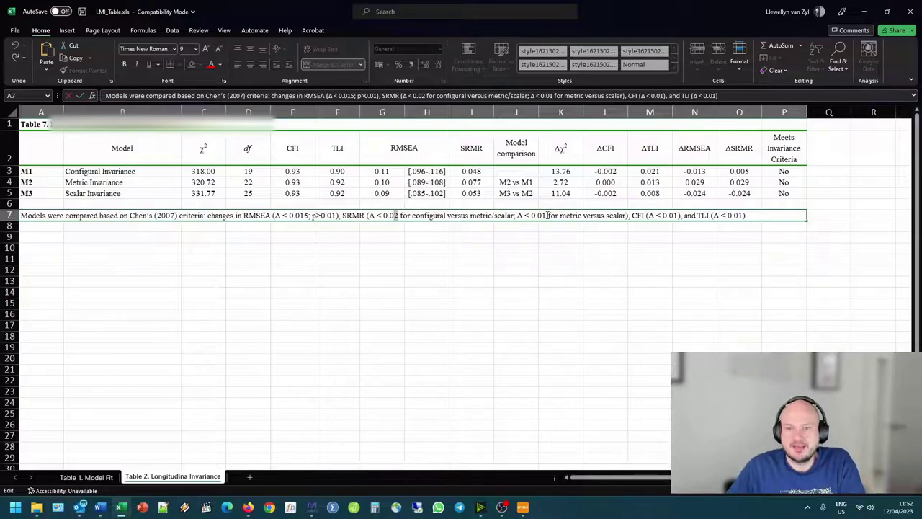
double_click(664, 215)
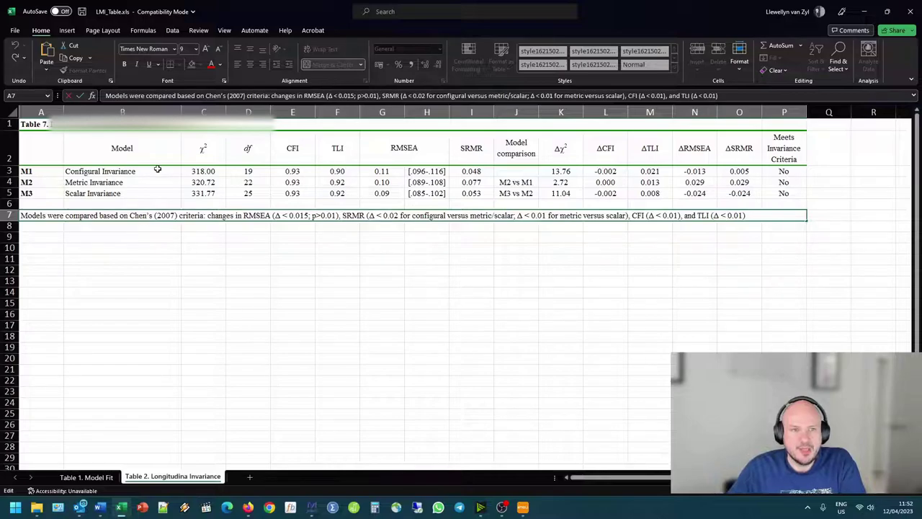
- Select the Δχ², ΔCFI, ΔTLI, ΔRMSEA, ΔSRMR and Meets Invariance Criteria columns, then return to Mplus
left_click_drag(576, 170, 576, 193)
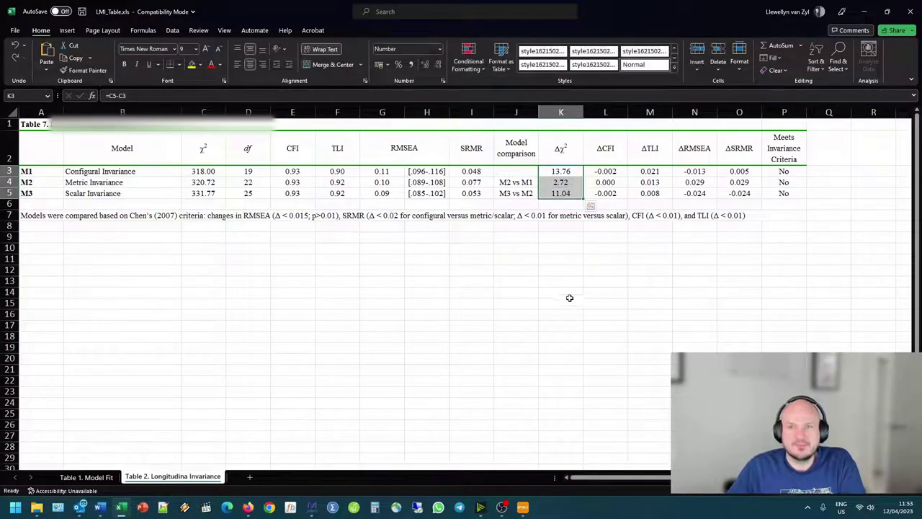
left_click(613, 170)
left_click_drag(614, 170, 610, 191)
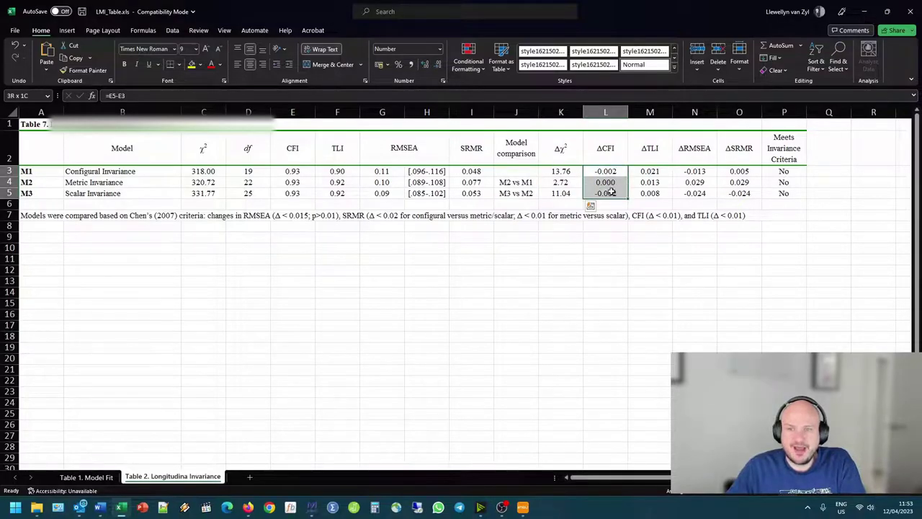
left_click_drag(655, 171, 659, 195)
left_click(655, 171)
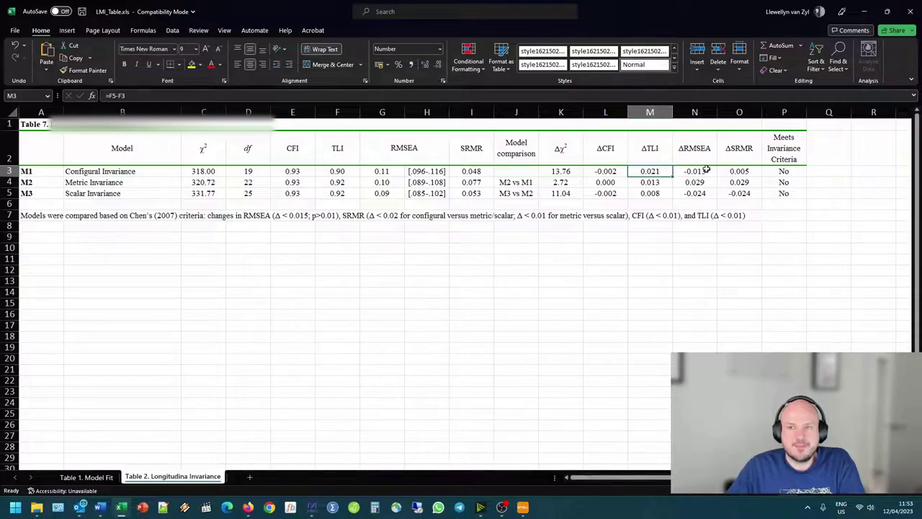
left_click_drag(706, 170, 705, 194)
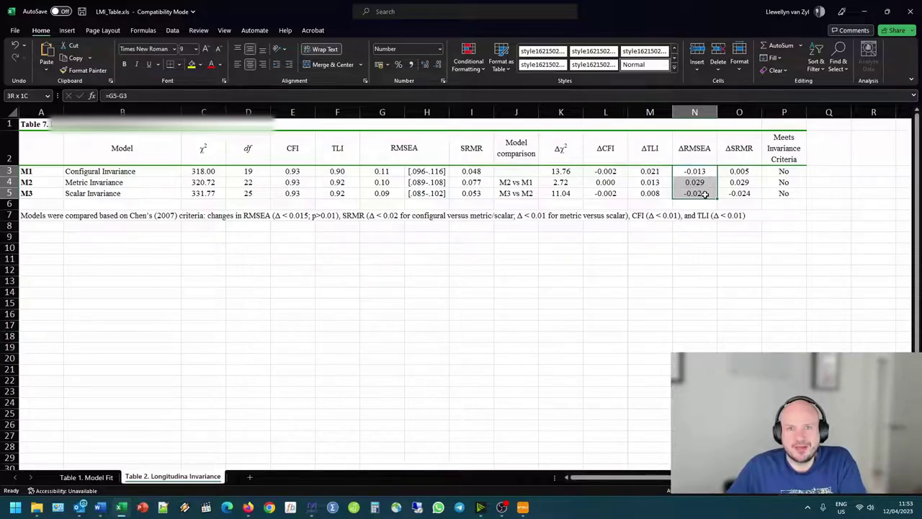
left_click(291, 215)
left_click_drag(752, 171, 741, 191)
left_click(792, 139)
left_click_drag(792, 139, 788, 193)
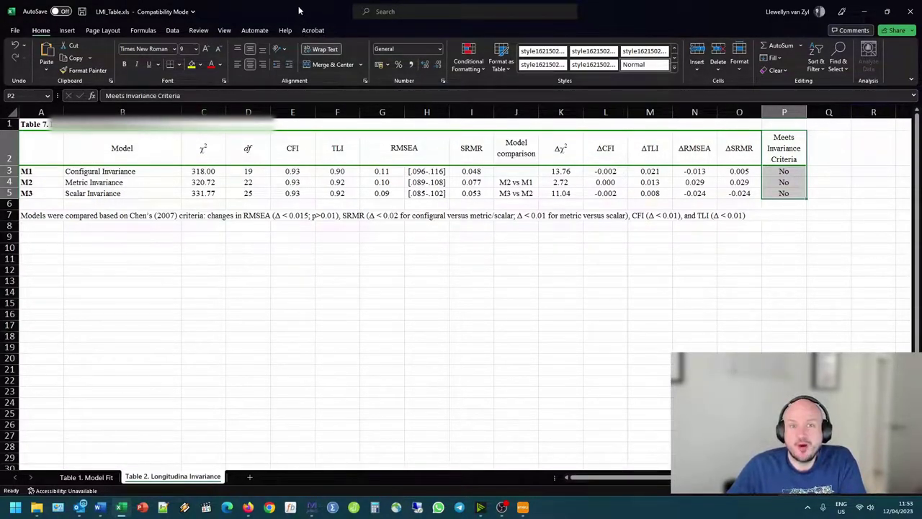
key("alt+Tab")
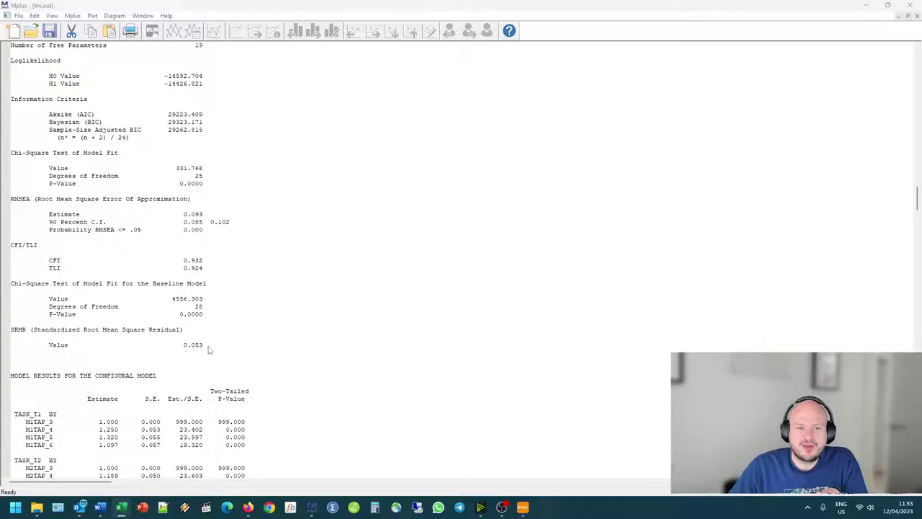
scroll(209, 349, "down", 10)
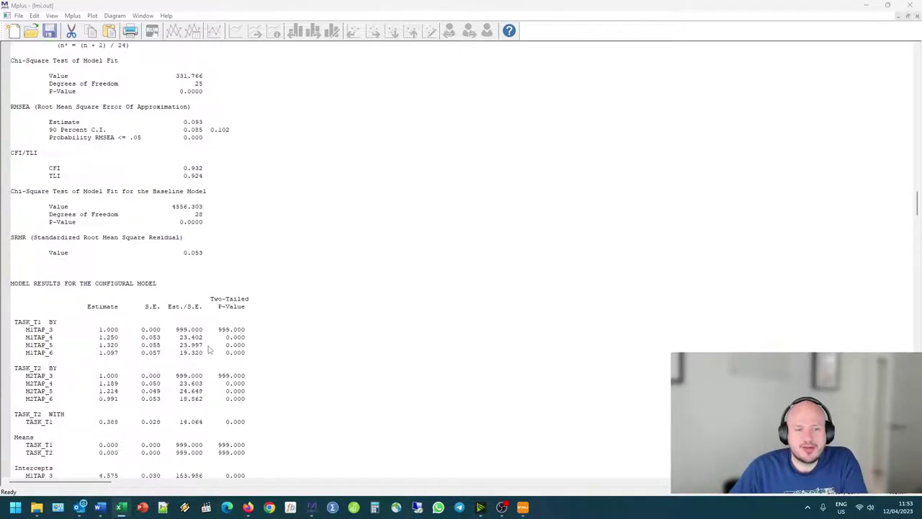